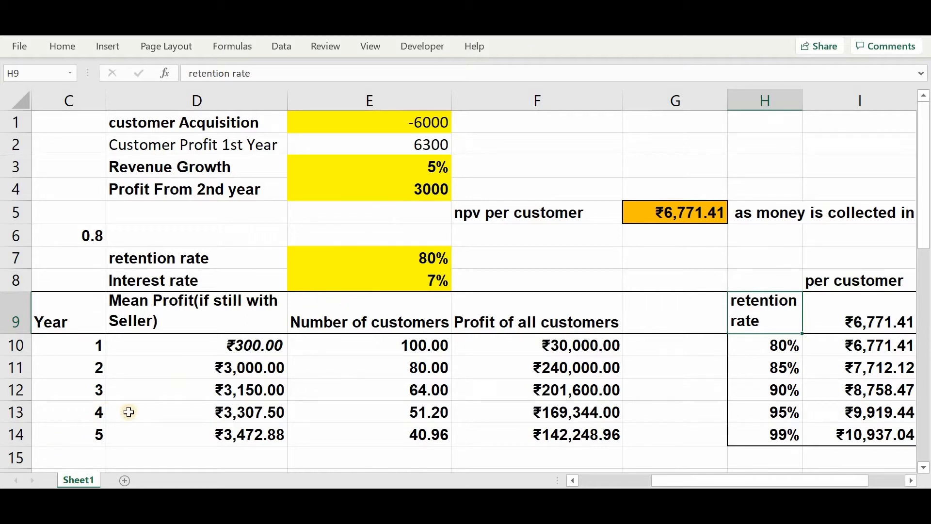
- Set the revenue growth rate in E3 to 2%
scroll(129, 410, "down", 3)
scroll(129, 410, "up", 2)
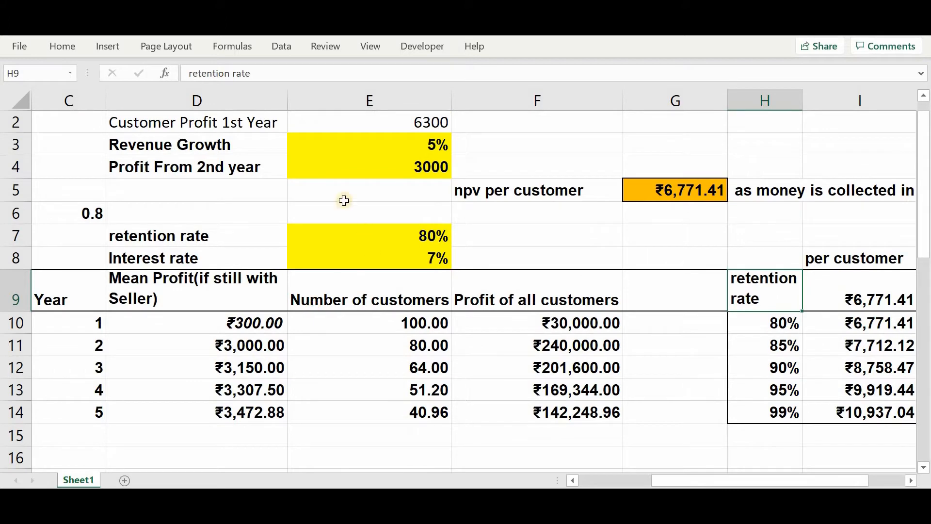
left_click(385, 125)
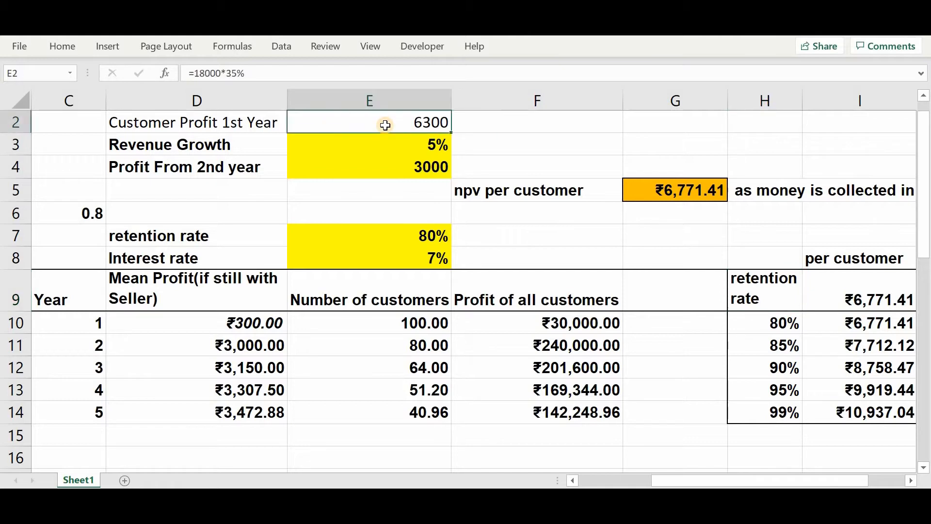
key("Down")
key("Left")
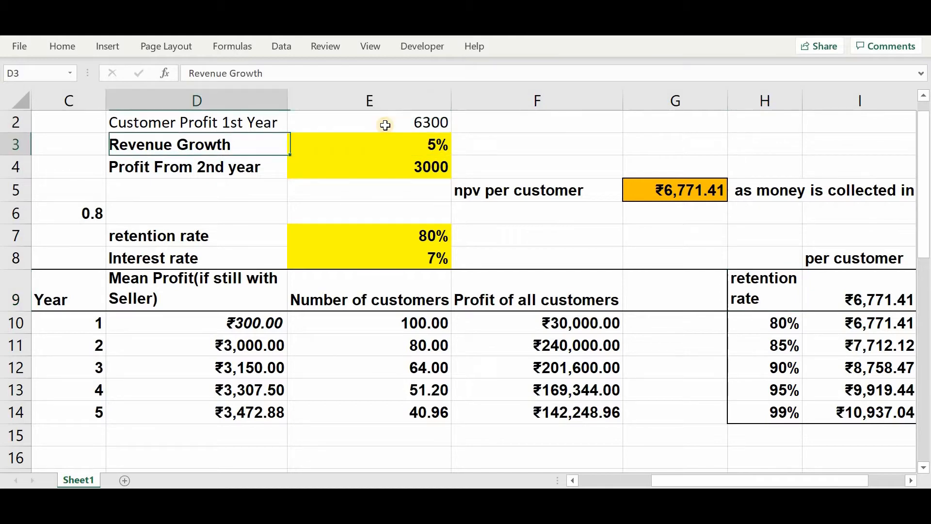
key("Right")
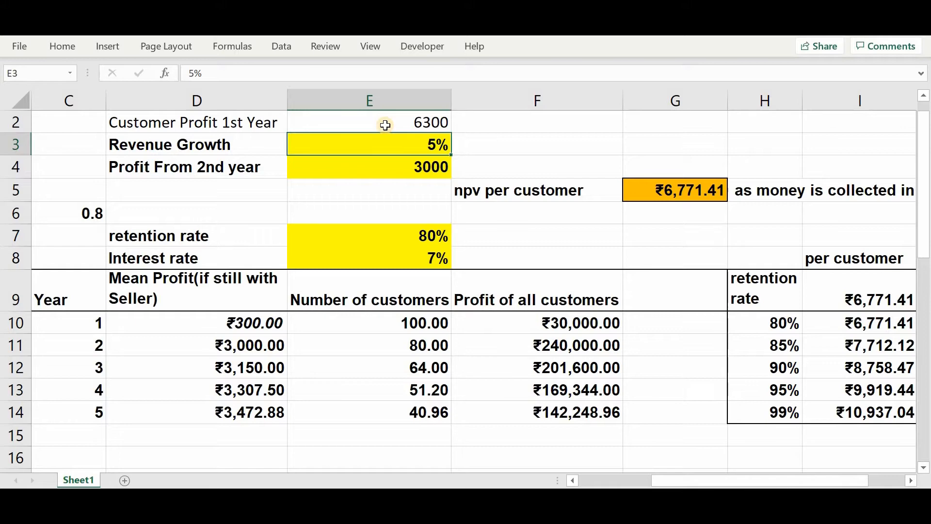
type("2")
key("Return")
key("Up")
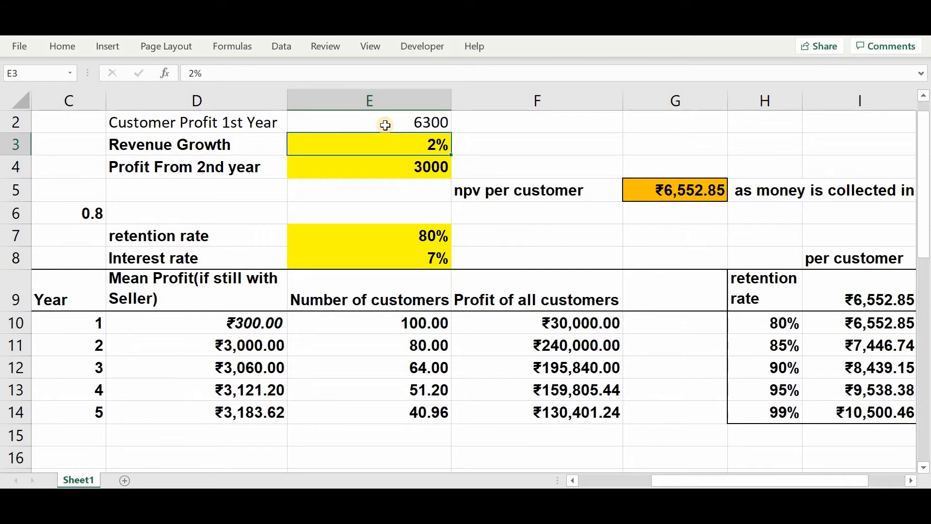
key("Down")
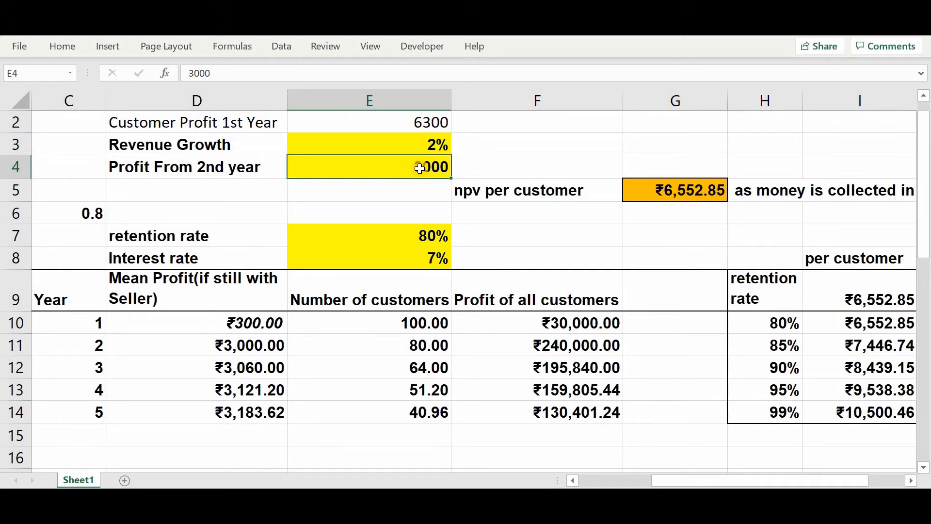
type("1500")
key("Return")
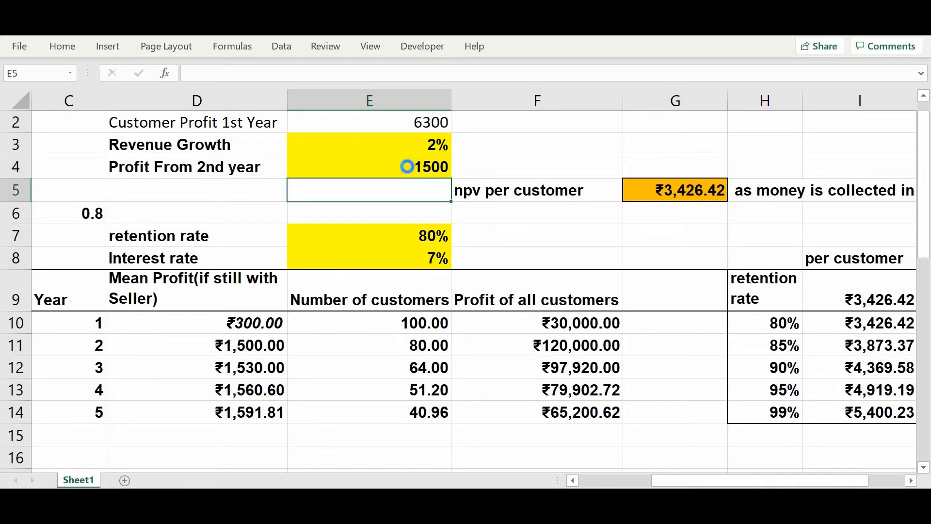
key("ctrl+z")
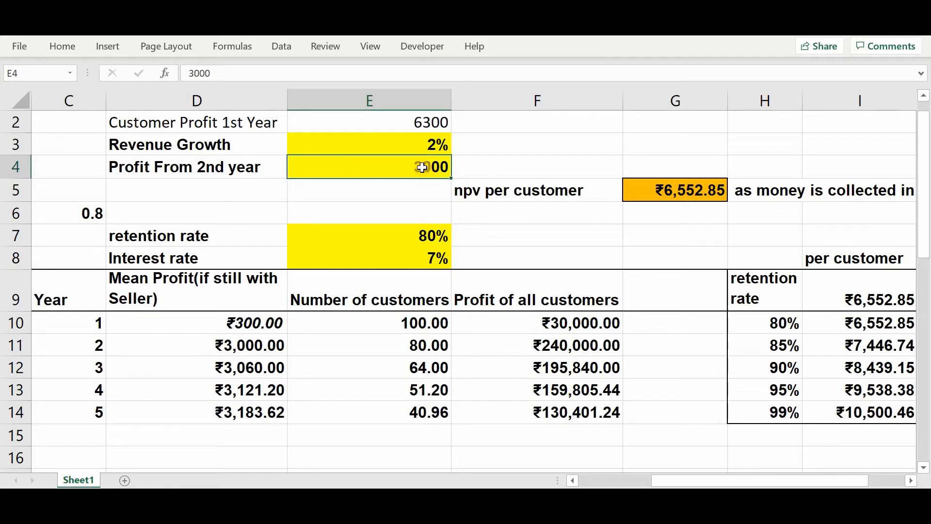
- Set the profit from the 2nd year in E4 to 1500
type("1500")
key("Return")
key("Return")
key("Return")
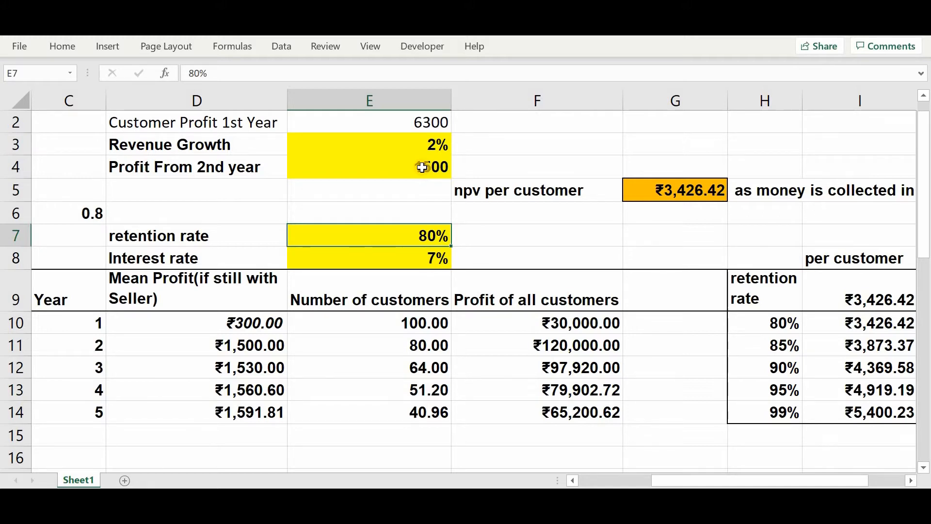
- Try an interest rate of 9% in E8 and set the rate back to 7%
key("Down")
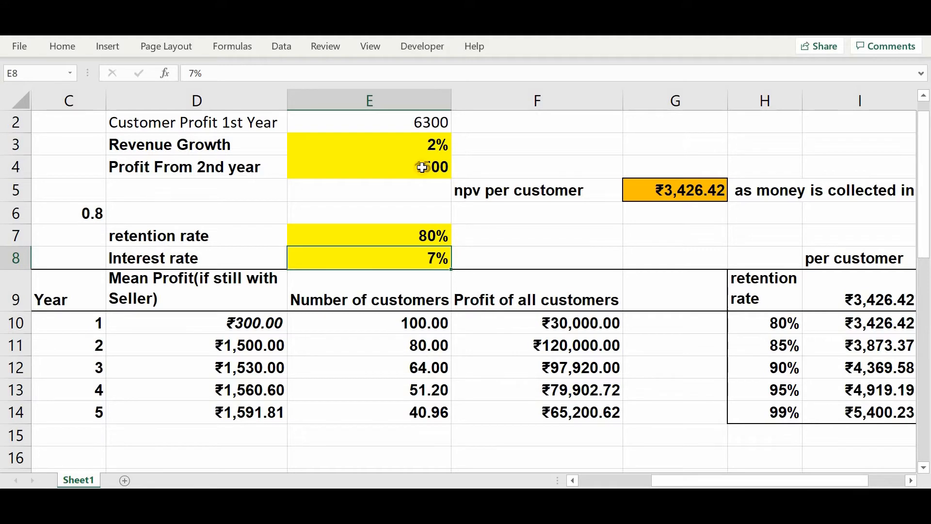
type("9")
key("Return")
key("Up")
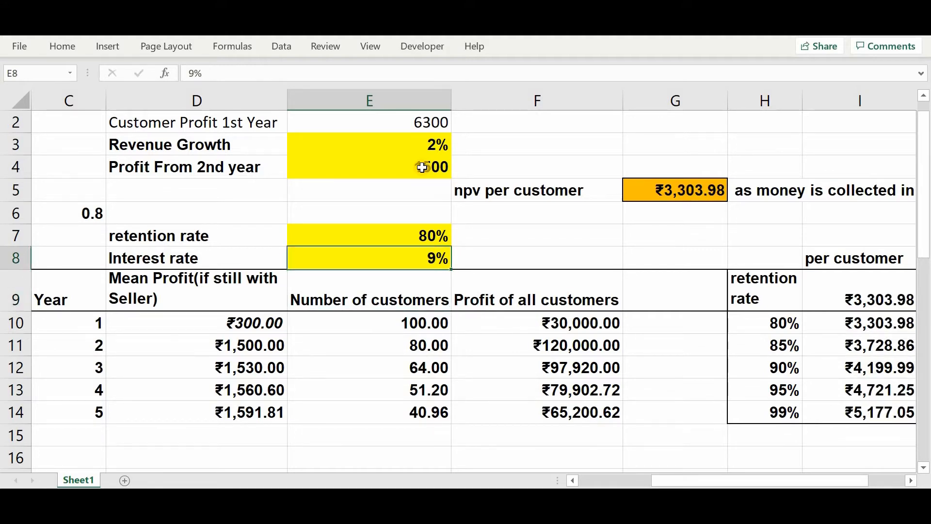
type("7")
key("Return")
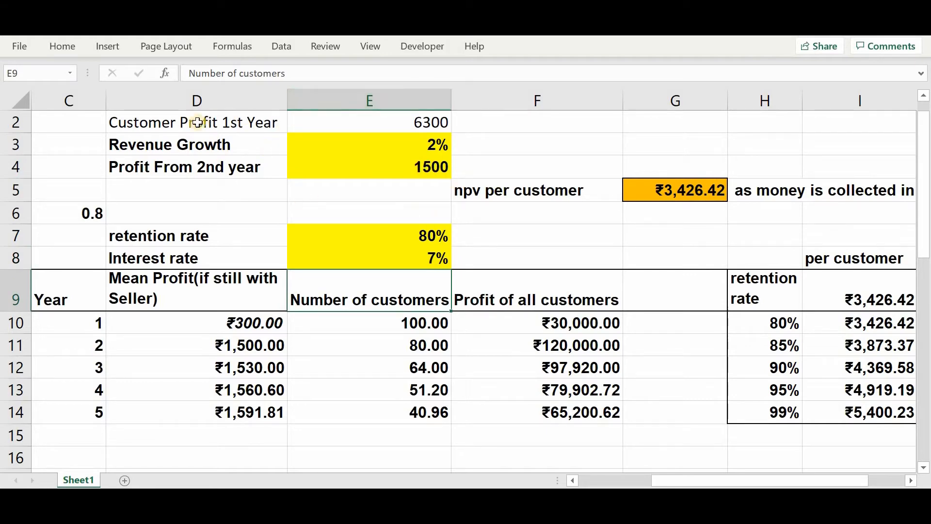
- Review the input assumptions and examine the rate and cash-flow arguments of the NPV per customer formula in G5
left_click_drag(93, 120, 365, 253)
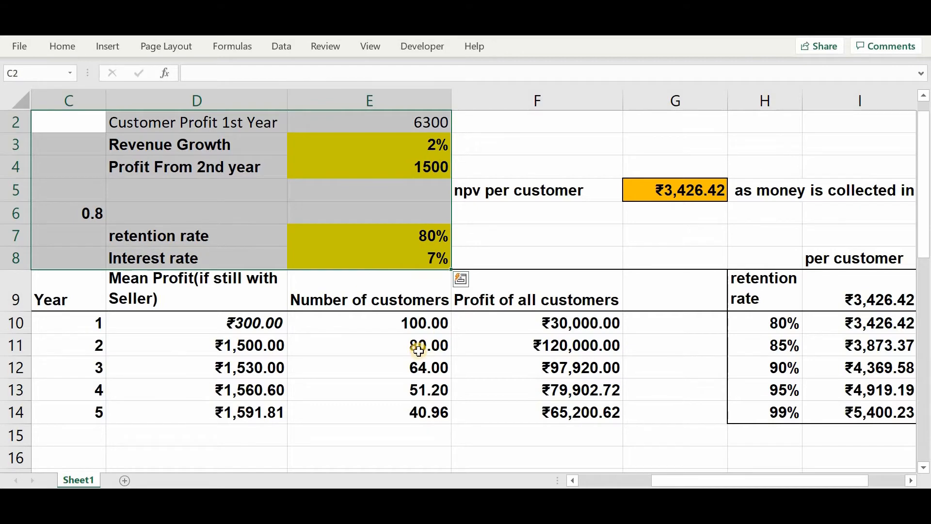
left_click(368, 347)
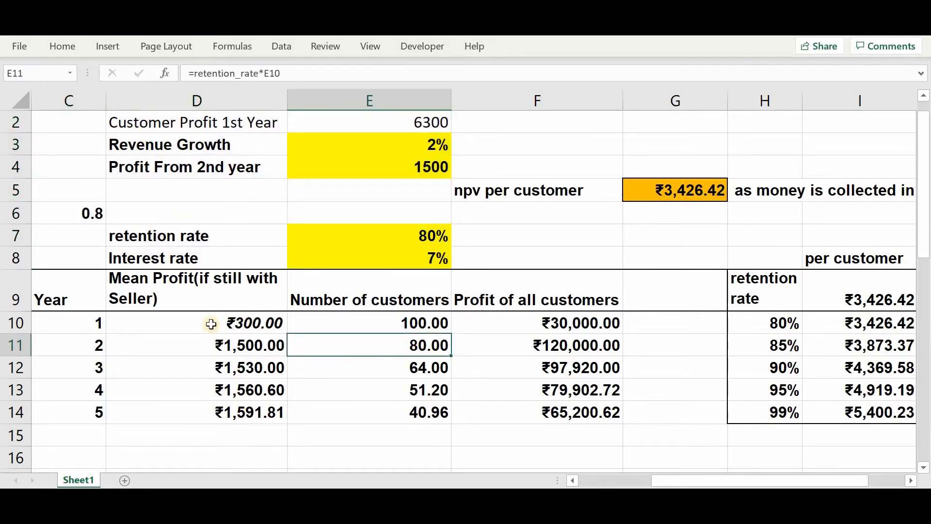
scroll(291, 219, "up", 1)
left_click(361, 119)
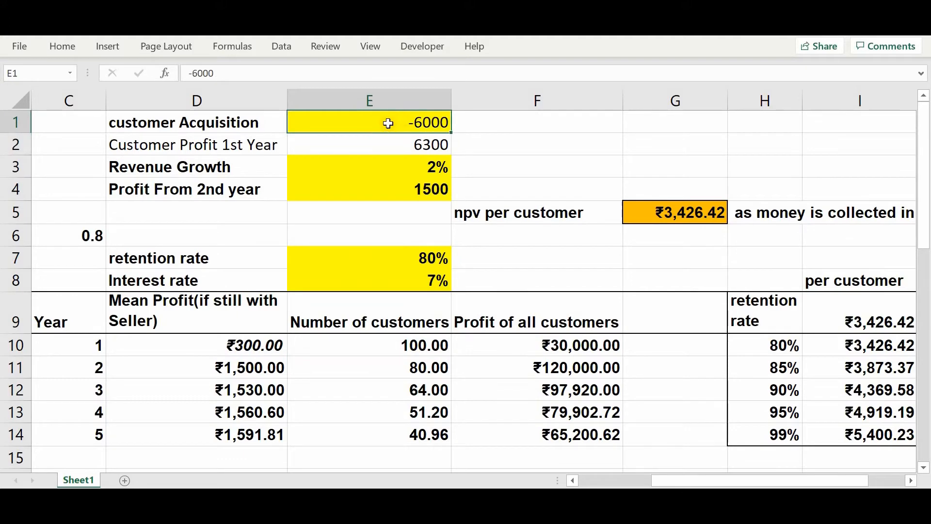
left_click(663, 214)
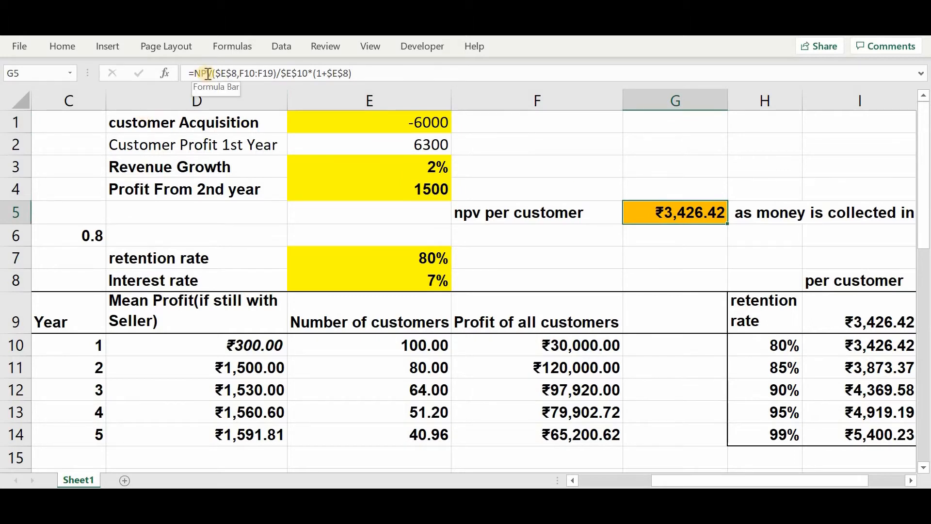
left_click(235, 74)
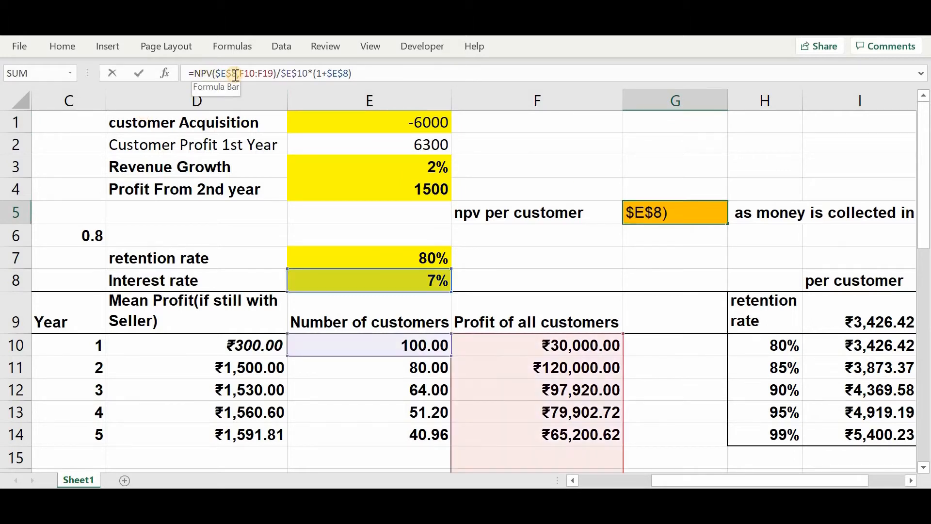
left_click(226, 98)
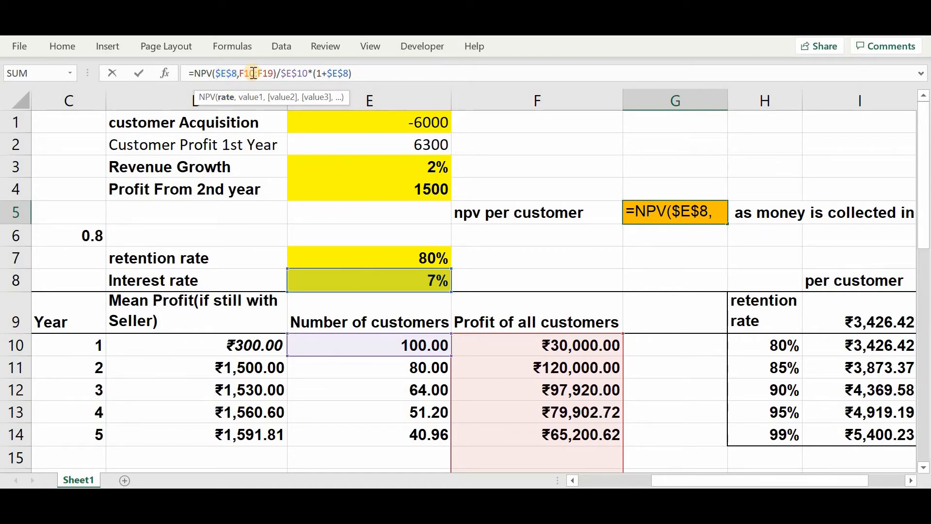
left_click(250, 97)
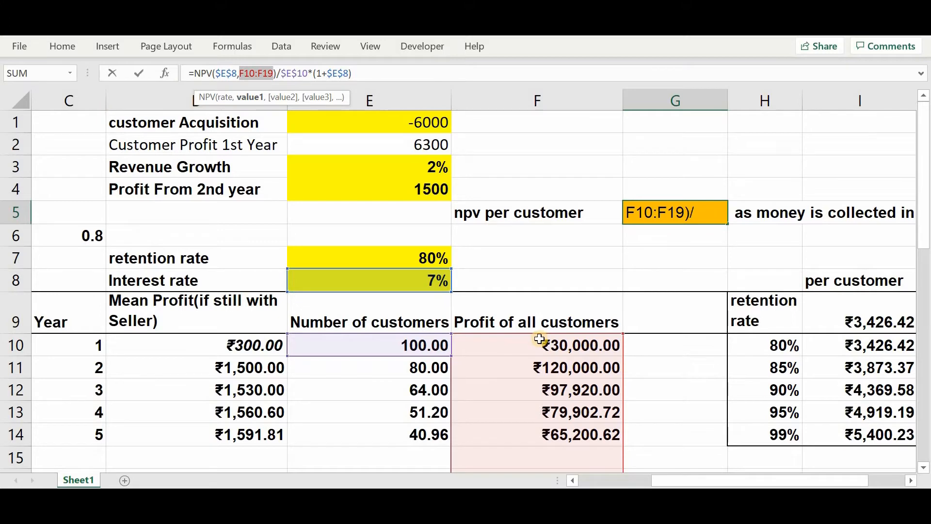
scroll(540, 338, "down", 2)
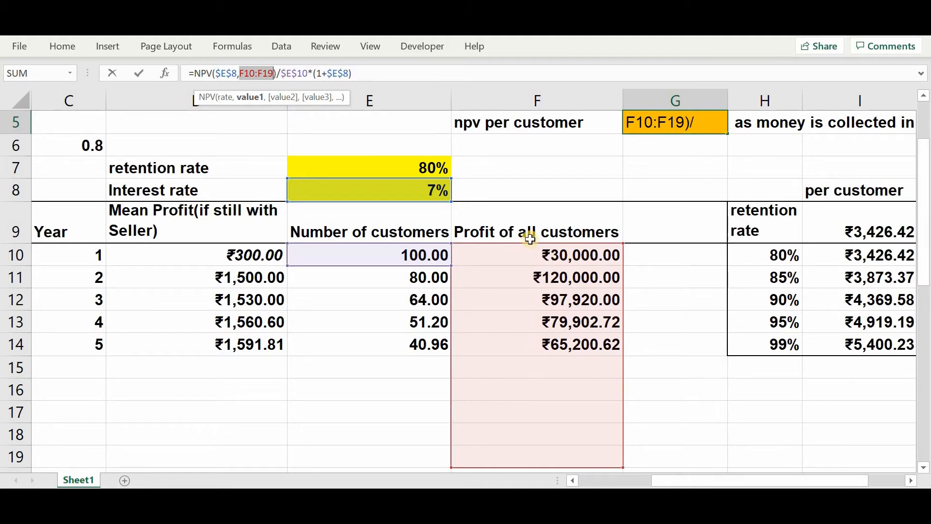
key("ctrl+Return")
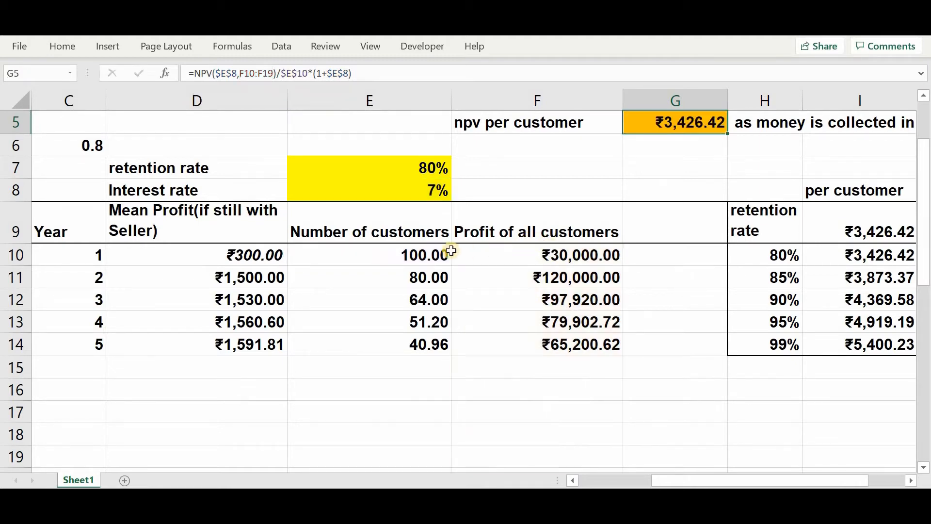
- Examine the mean profit formulas for years 1 to 5 in column D
left_click(413, 251)
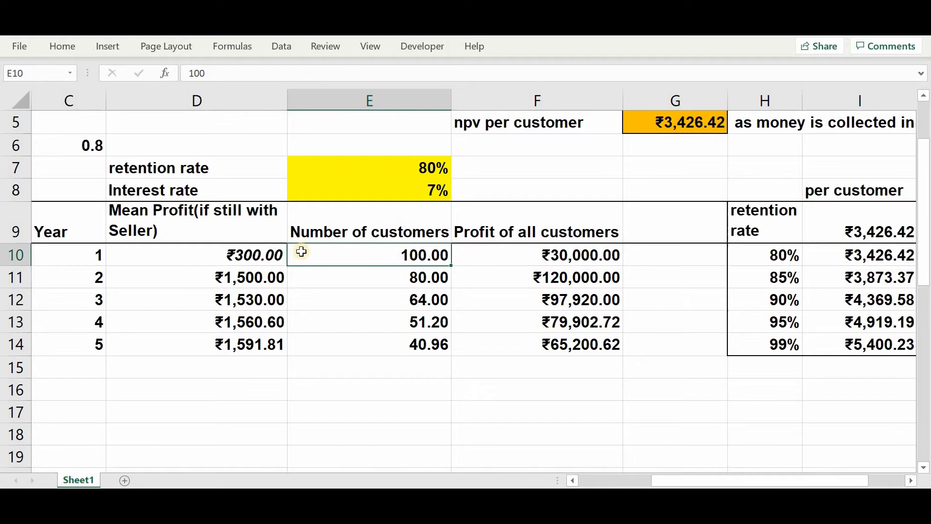
left_click(245, 254)
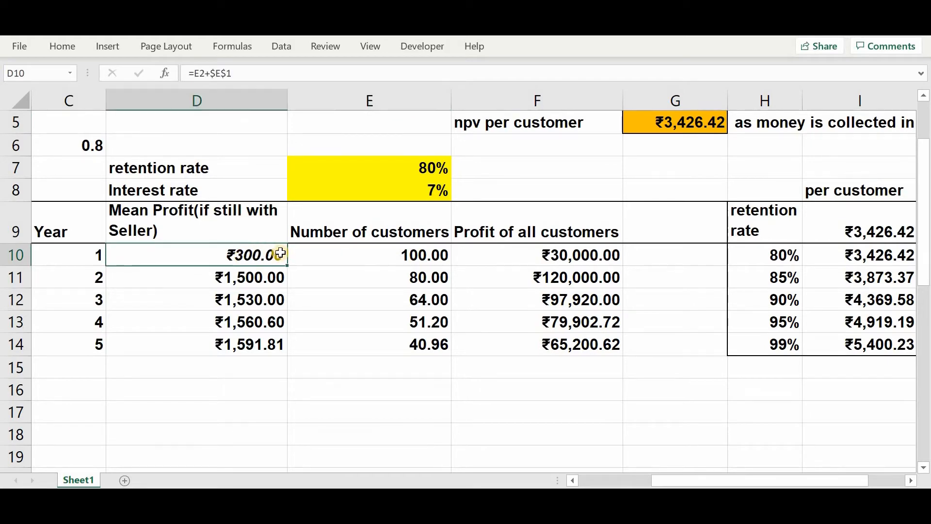
scroll(280, 253, "up", 2)
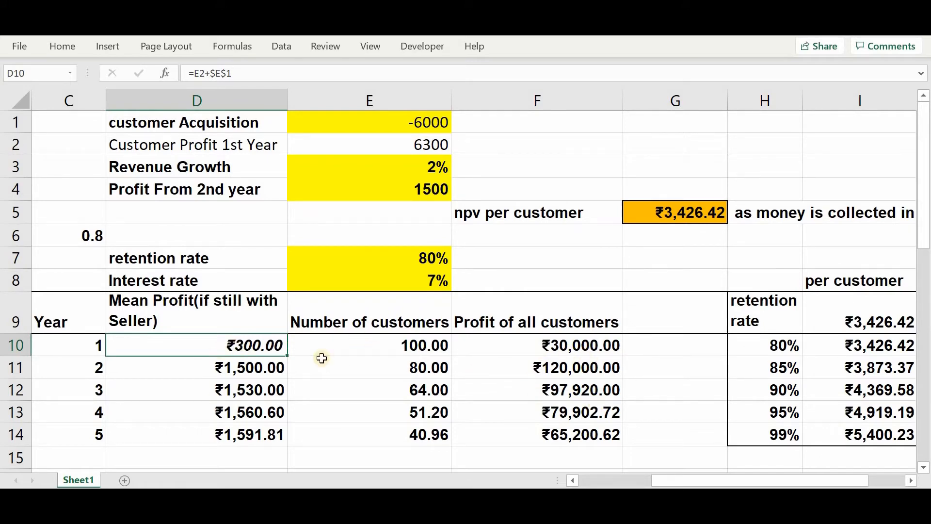
left_click(243, 368)
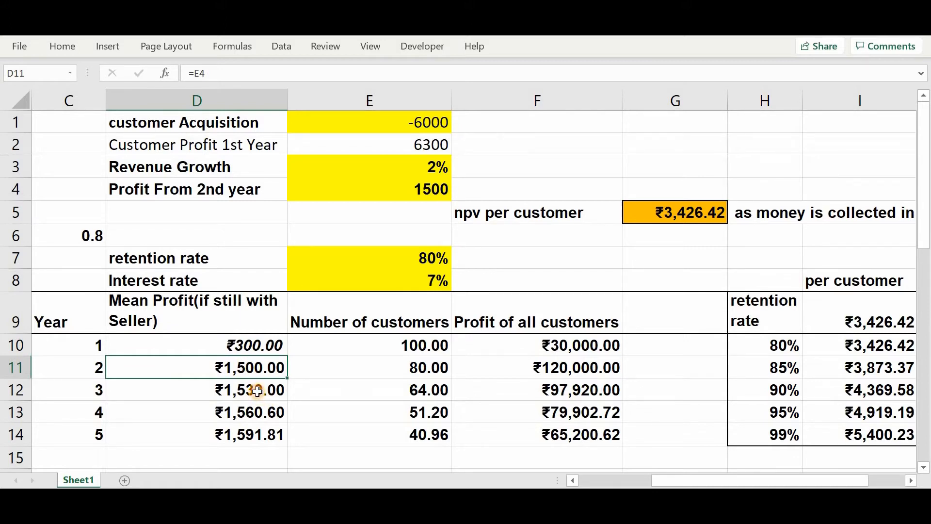
left_click(257, 391)
left_click(266, 415)
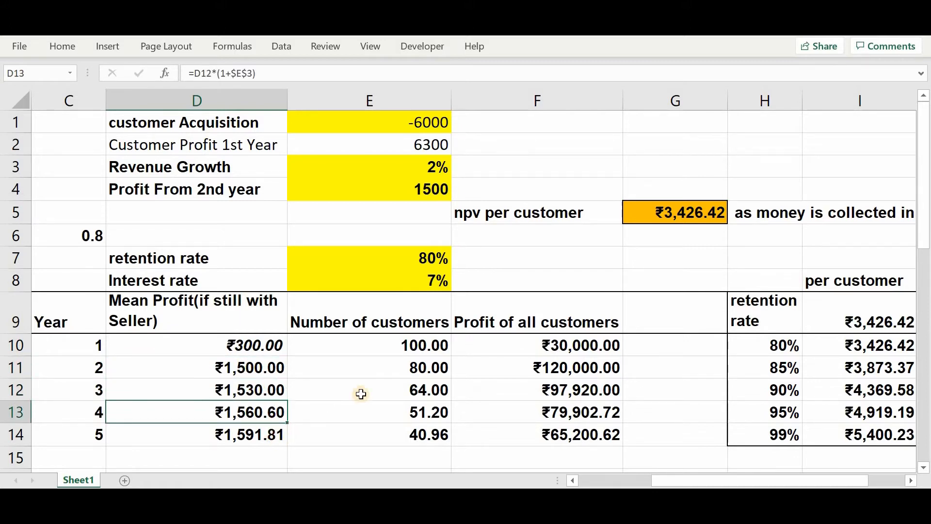
key("Down")
- Examine how the retention rate drives the number of customers and how profit of all customers is calculated in column F
left_click(418, 345)
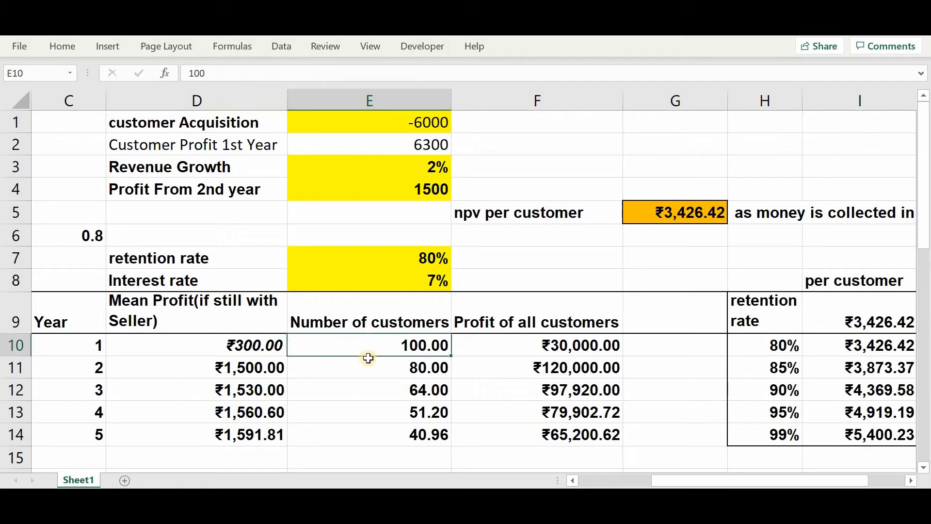
left_click(392, 259)
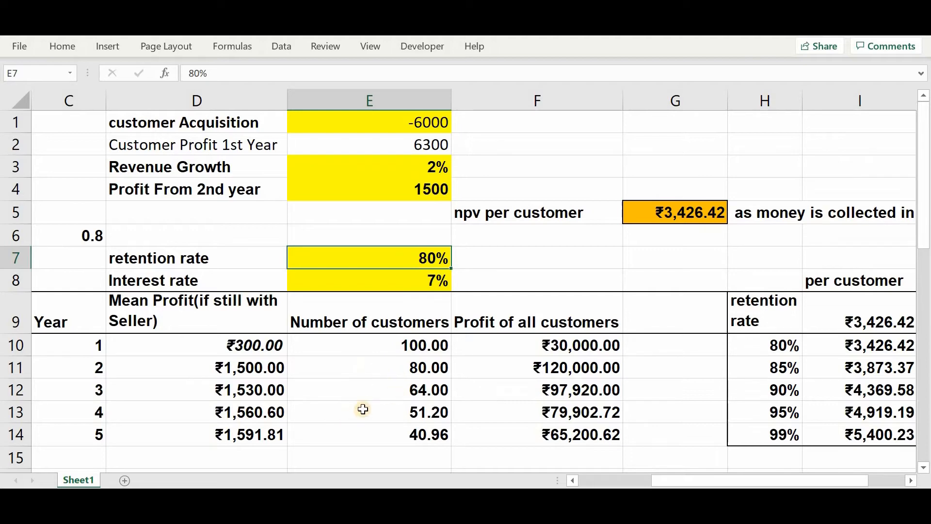
left_click(428, 369)
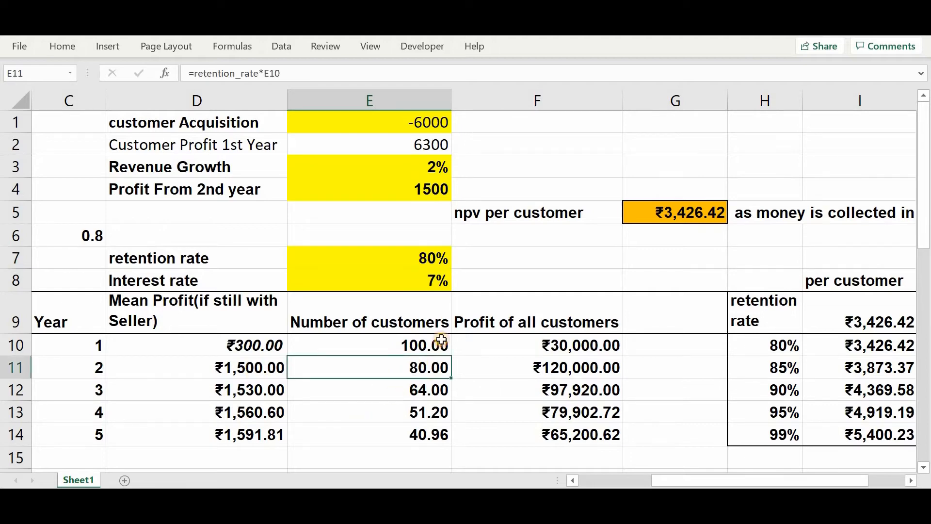
left_click(253, 370)
left_click(577, 375)
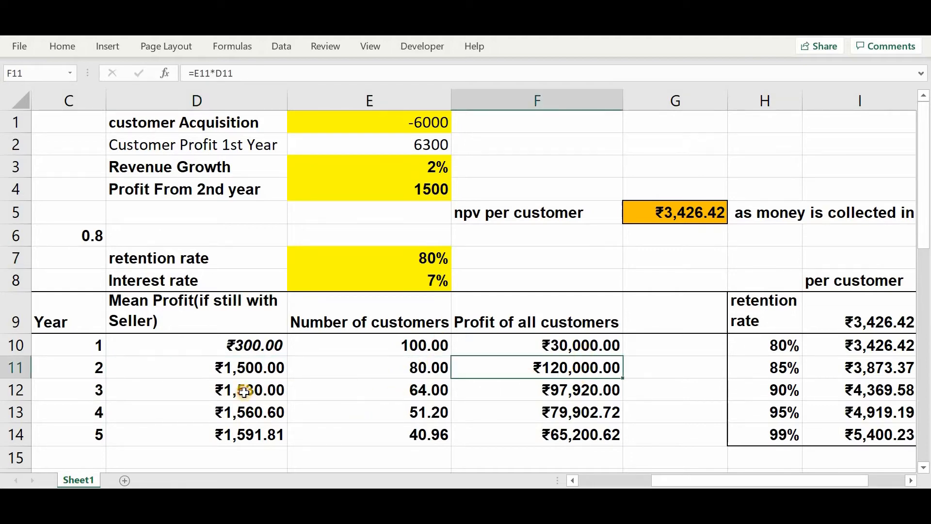
left_click(246, 389)
left_click(383, 386)
left_click(537, 390)
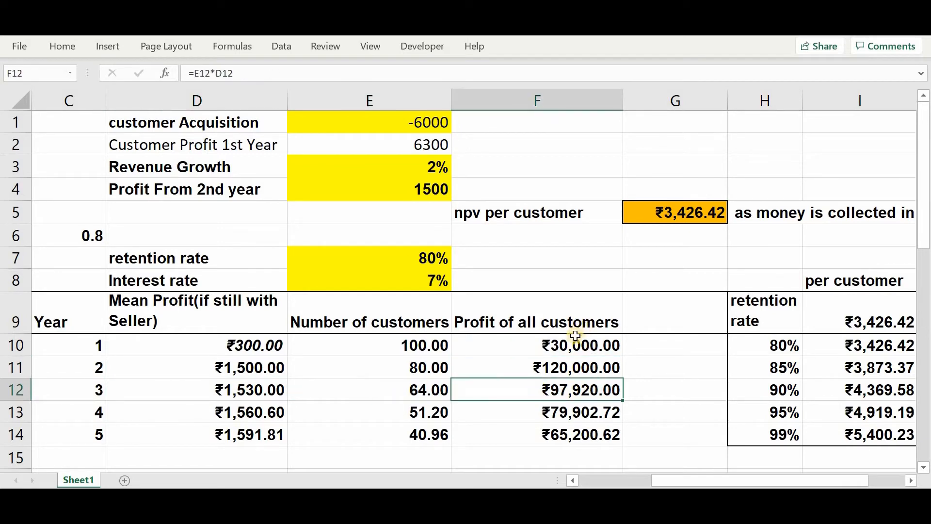
left_click_drag(572, 340, 558, 434)
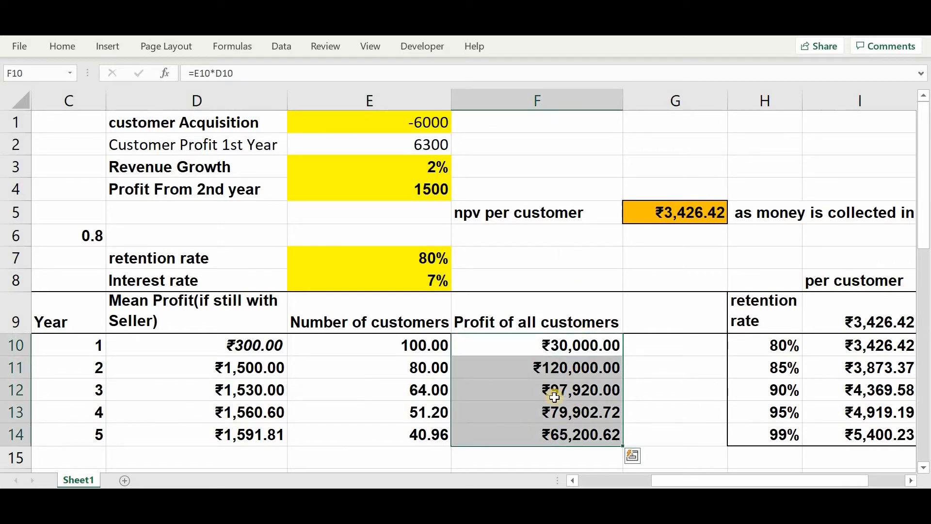
- Examine the cash-flow range F10:F19 and the division by the number of customers in the G5 NPV formula
left_click(669, 215)
left_click(234, 74)
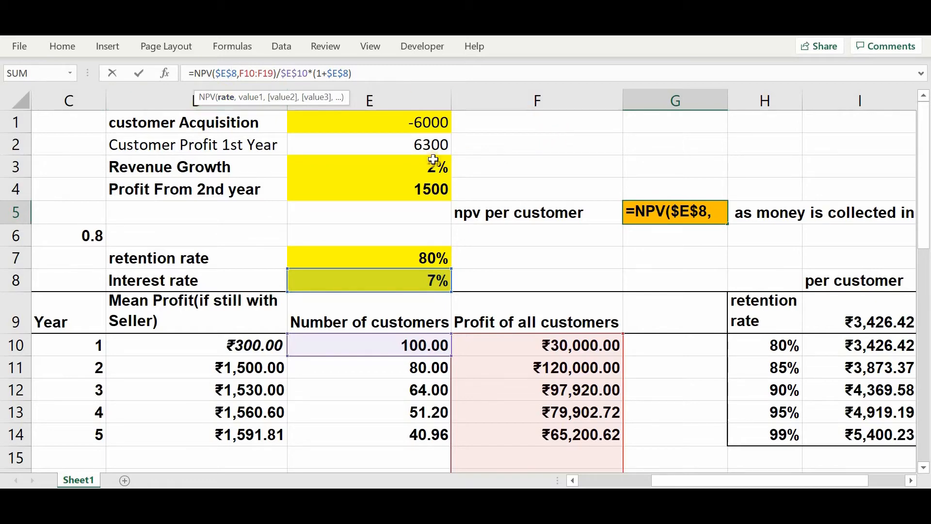
left_click(256, 99)
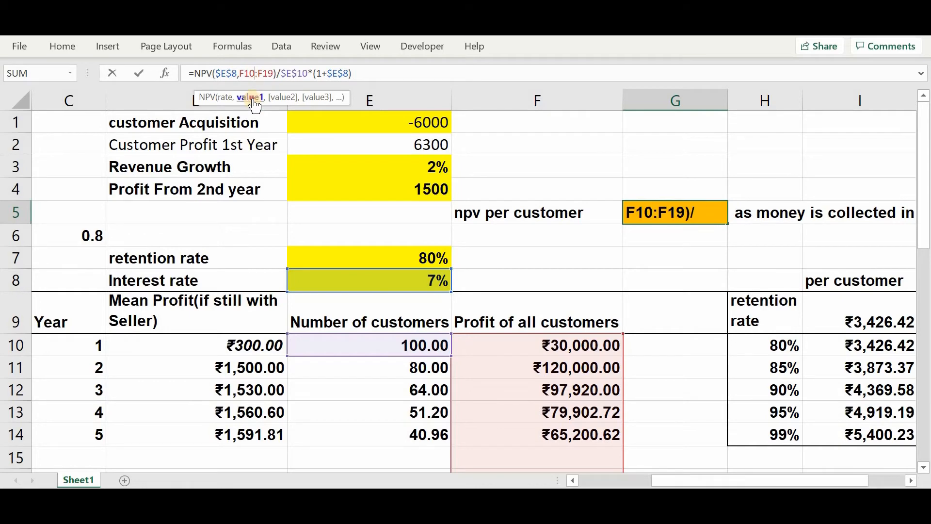
left_click(291, 75)
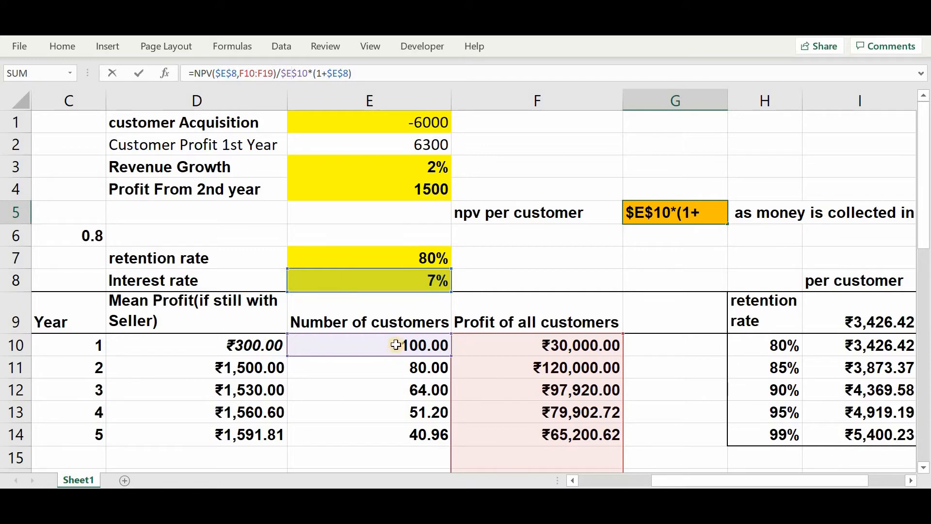
key("shift+Tab")
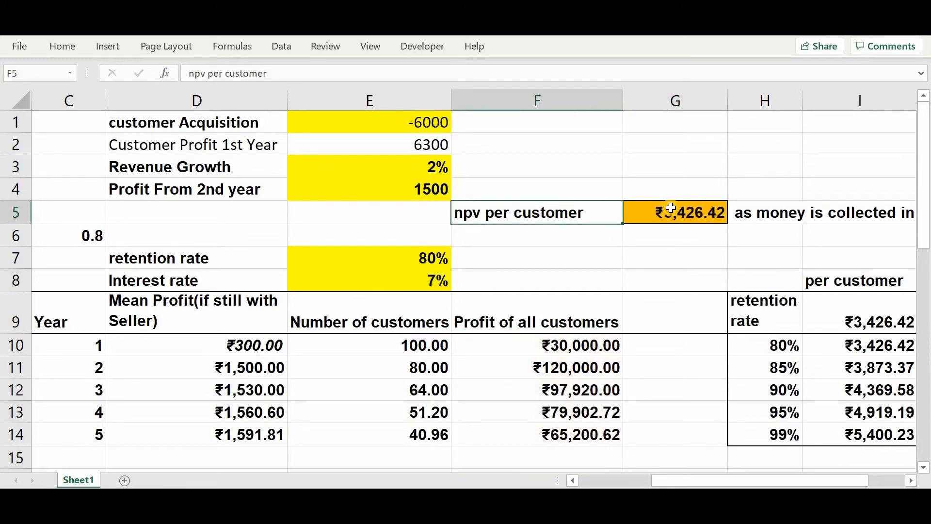
- Change the acquisition cost label in D1 to "Per customer Acquisition"
double_click(264, 121)
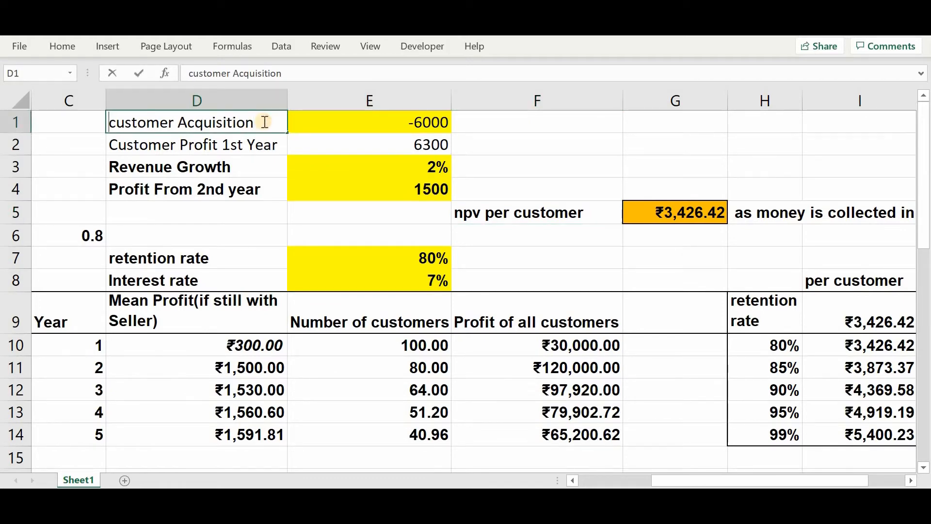
type("per")
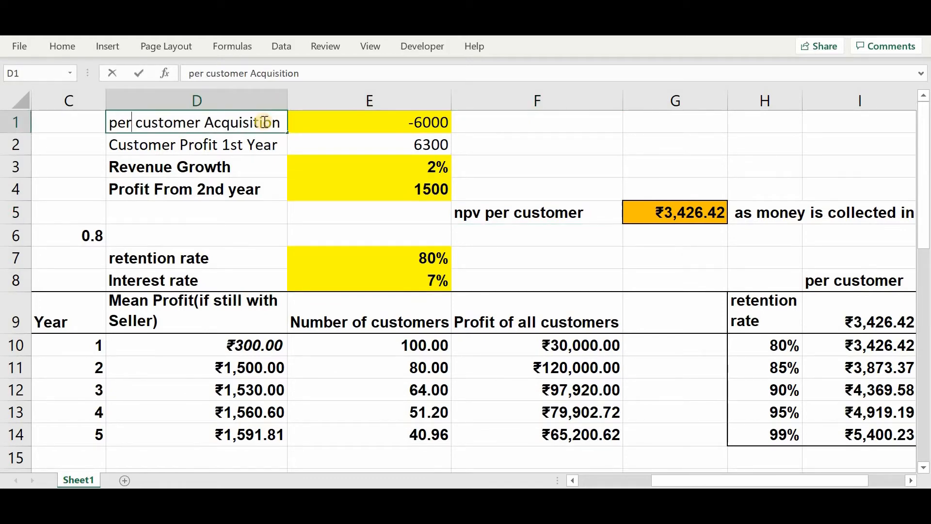
key("Left")
key("Left")
key("shift+Left")
type("P")
key("Return")
key("Up")
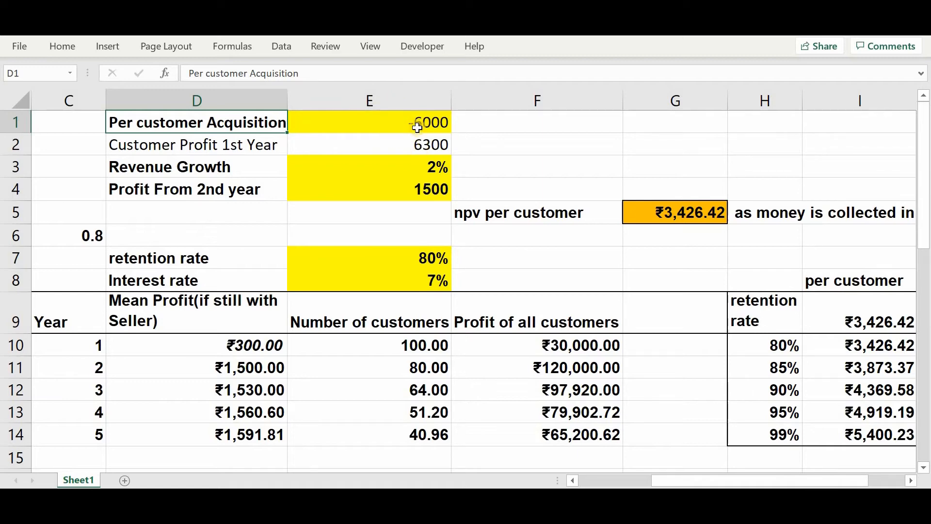
- Examine the (1+$E$8) factor in the G5 formula, the interest rate in E8 and the note beside the NPV
left_click(667, 212)
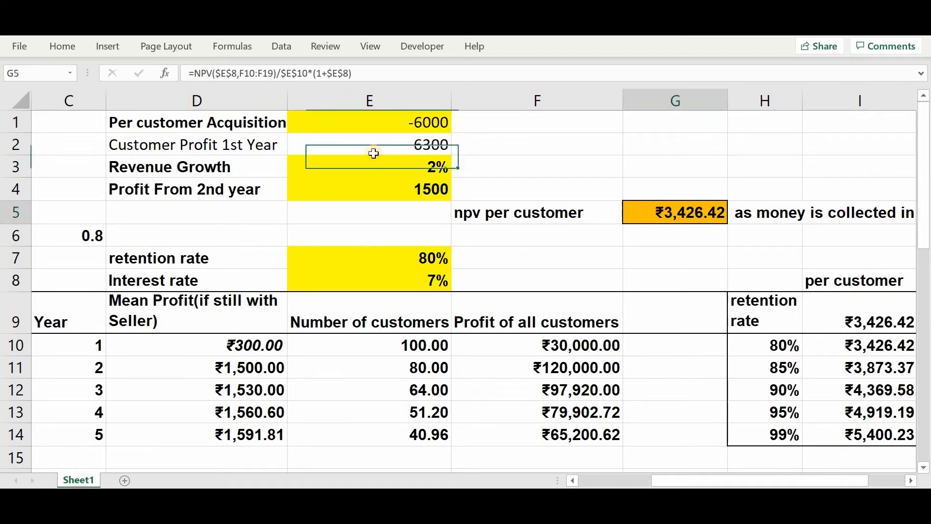
double_click(290, 73)
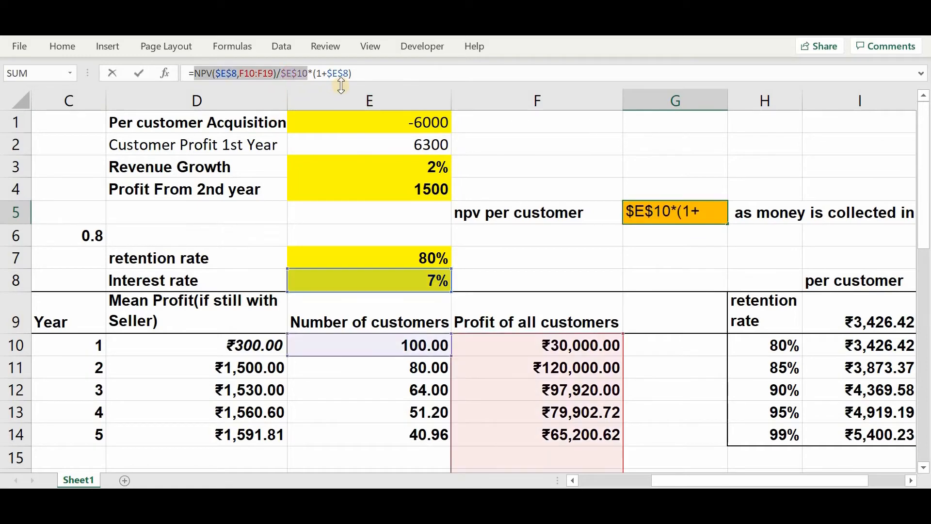
left_click_drag(351, 74, 313, 73)
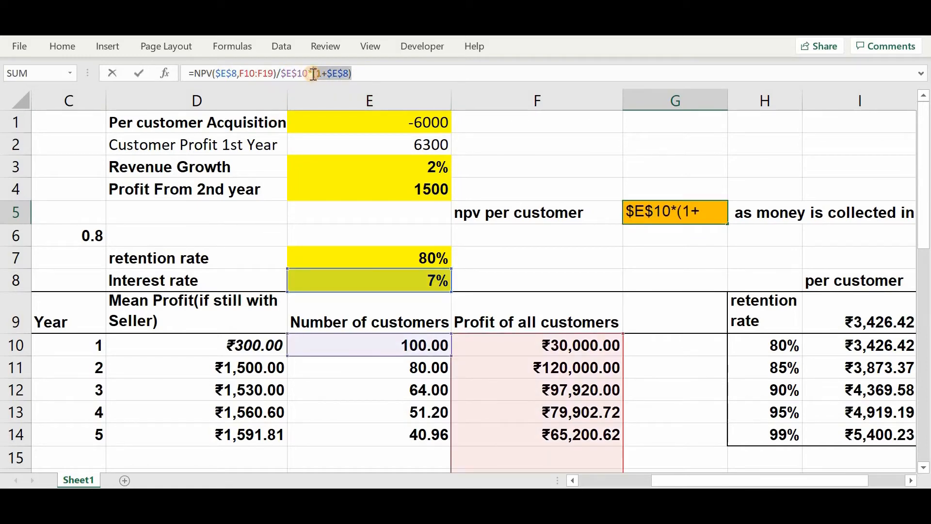
key("ctrl+Return")
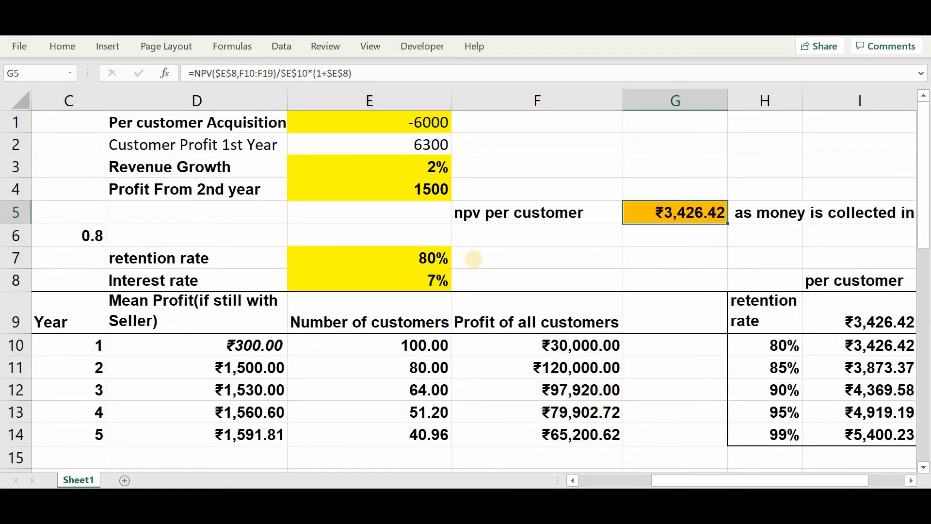
left_click(368, 281)
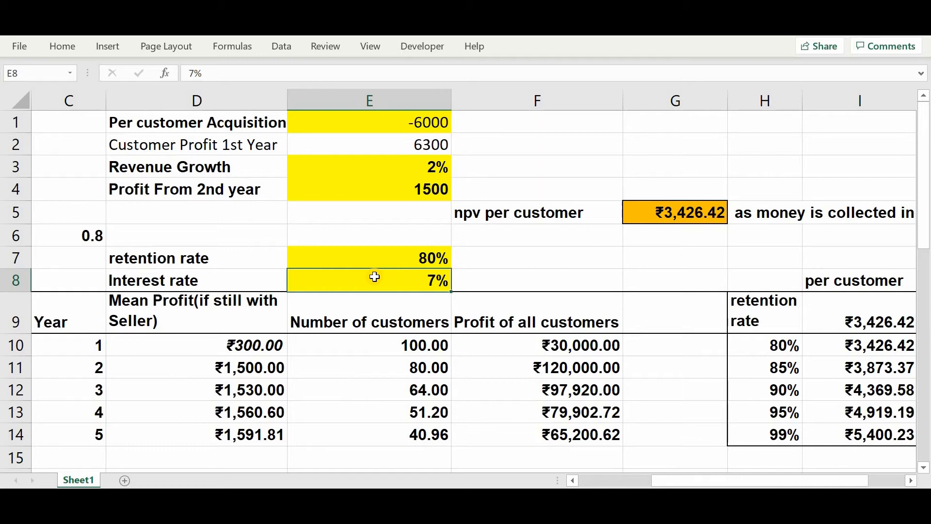
scroll(375, 277, "right", 3)
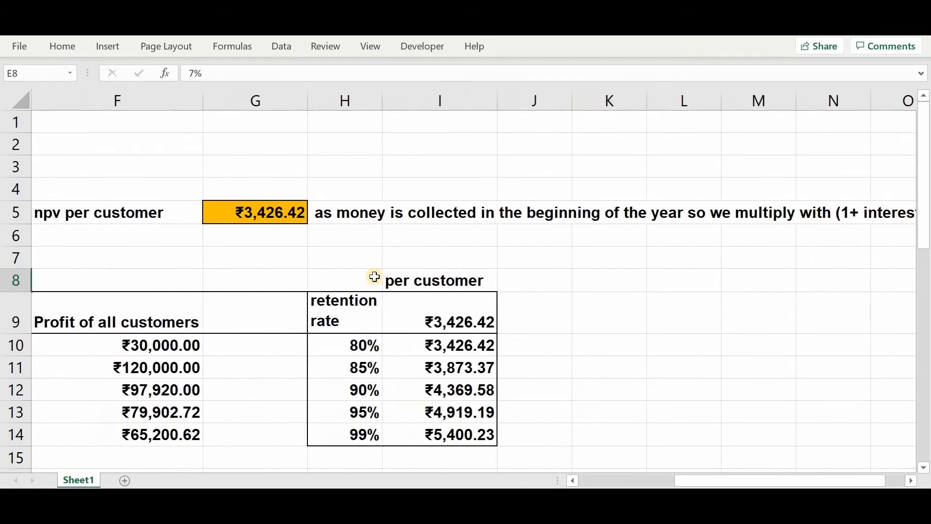
scroll(375, 277, "right", 2)
scroll(409, 212, "left", 3)
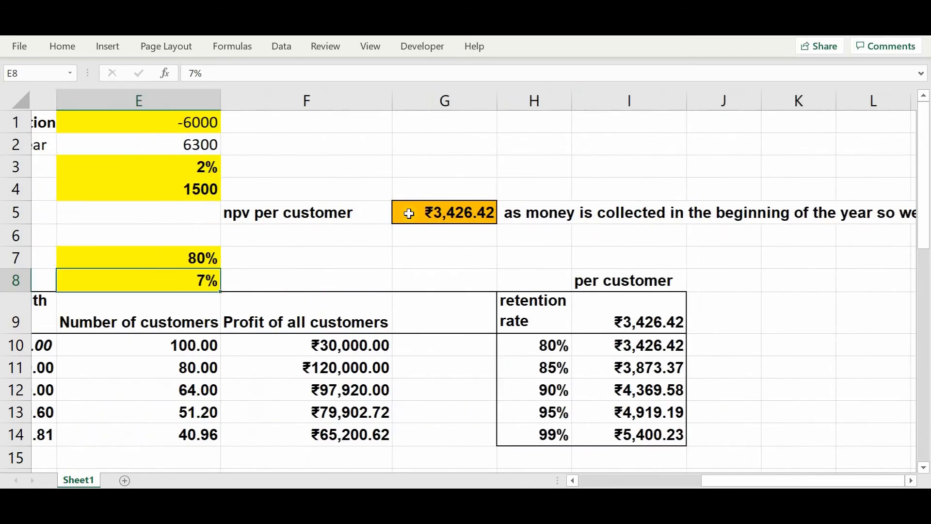
left_click(408, 211)
scroll(408, 211, "left", 3)
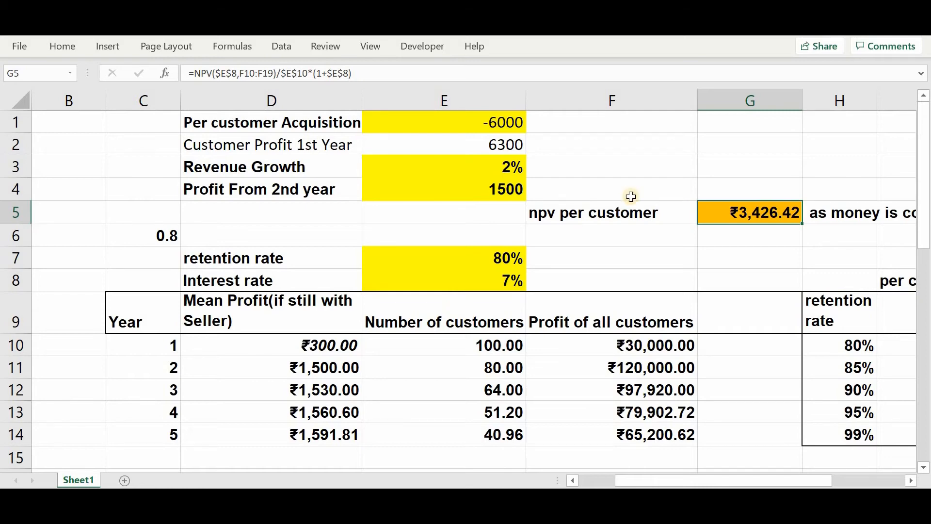
- Try a one-year discounting example with =100/1.07 in G2 and clear the cell
left_click(716, 148)
type("=")
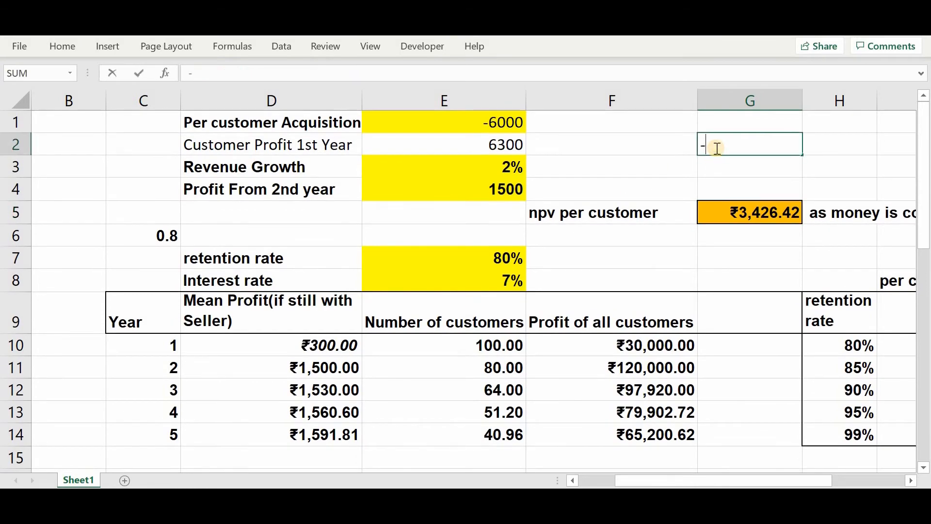
key("BackSpace")
type("=100/1")
key("BackSpace")
type("1.07")
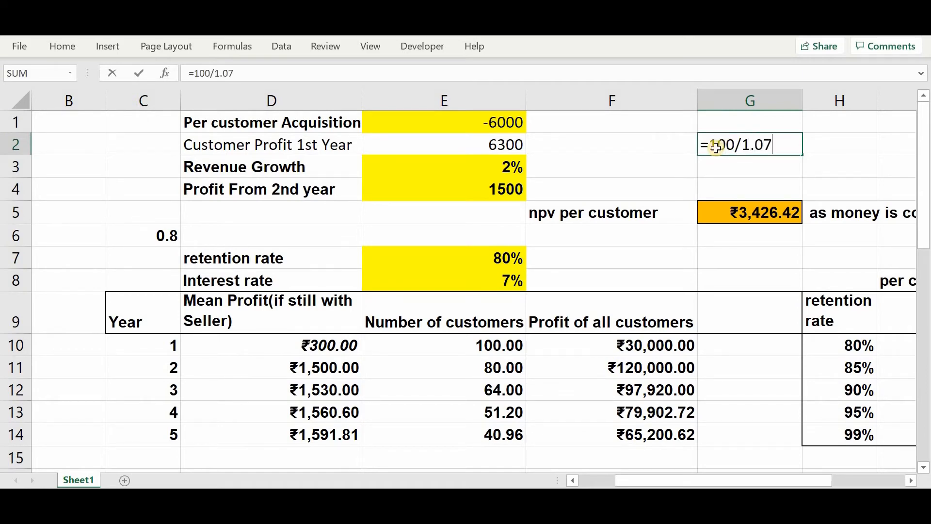
key("Return")
key("Up")
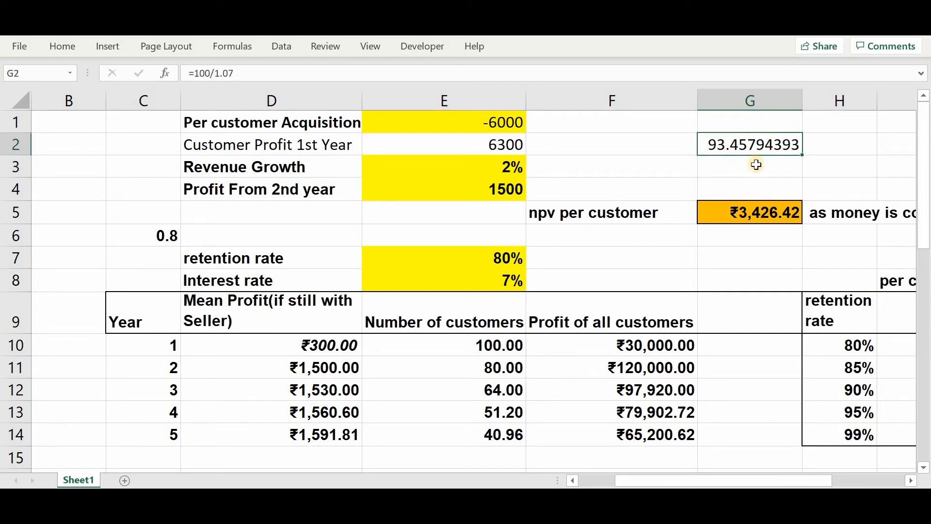
key("Delete")
- Try removing the *(1+$E$8) factor from the NPV formula in G5 and undo the change
left_click(734, 212)
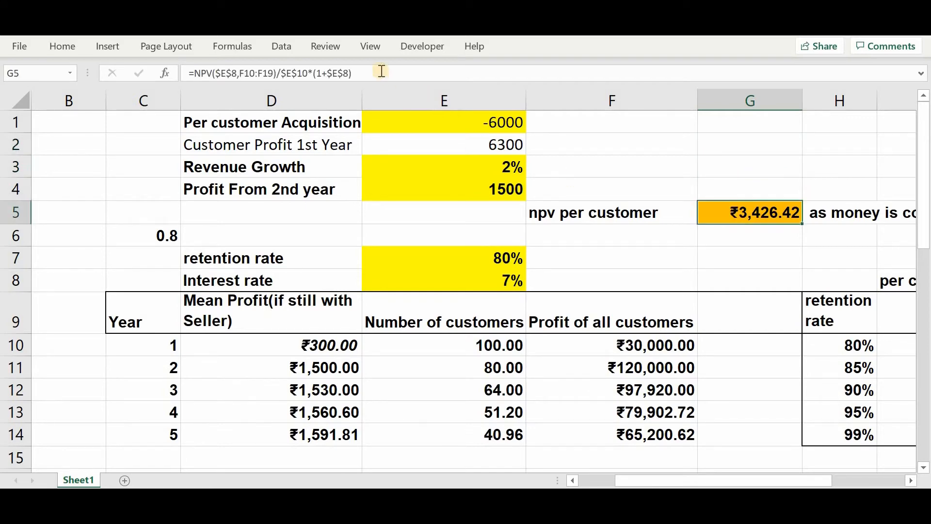
left_click_drag(352, 72, 308, 72)
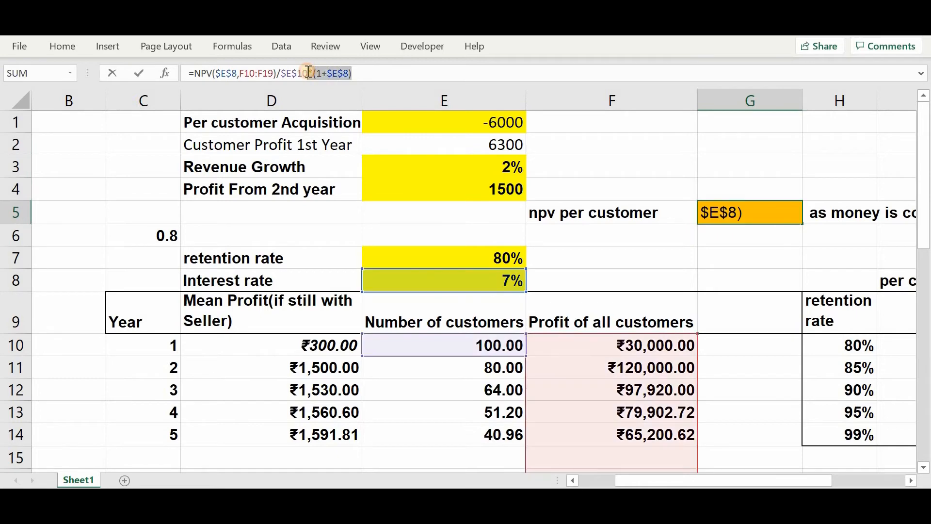
key("BackSpace")
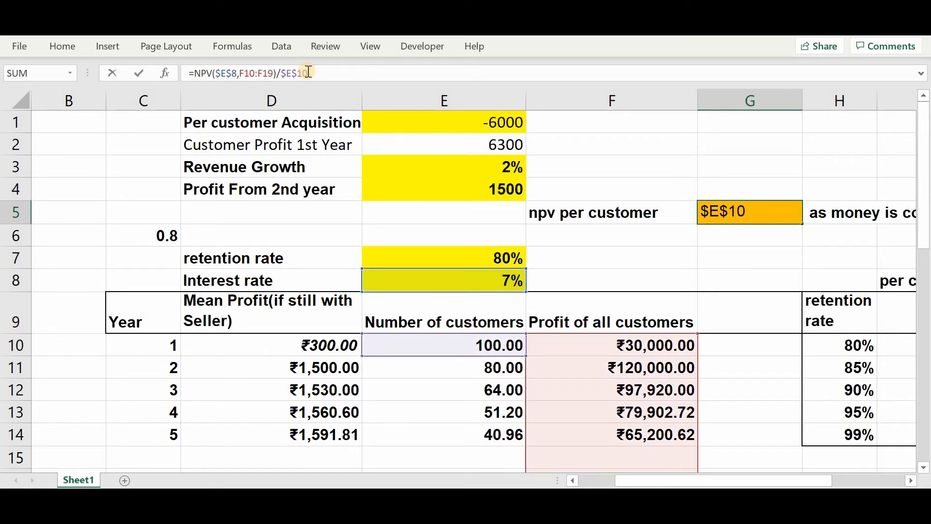
key("Return")
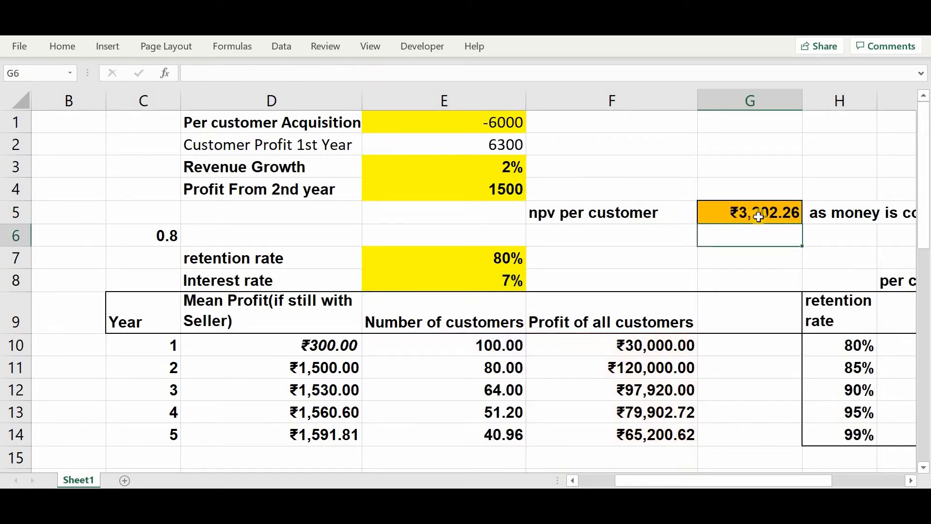
key("ctrl+z")
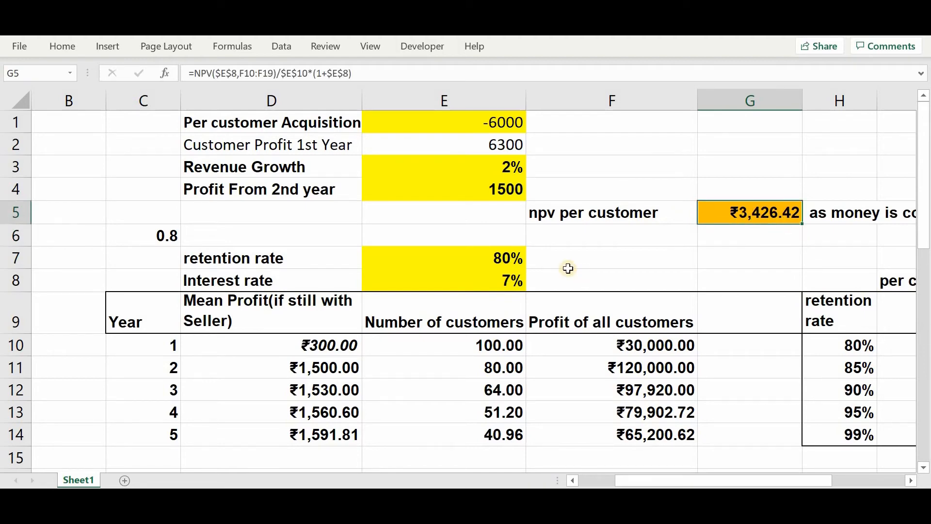
- Clear the per customer acquisition cost in E1 and set it to -5000
left_click(498, 121)
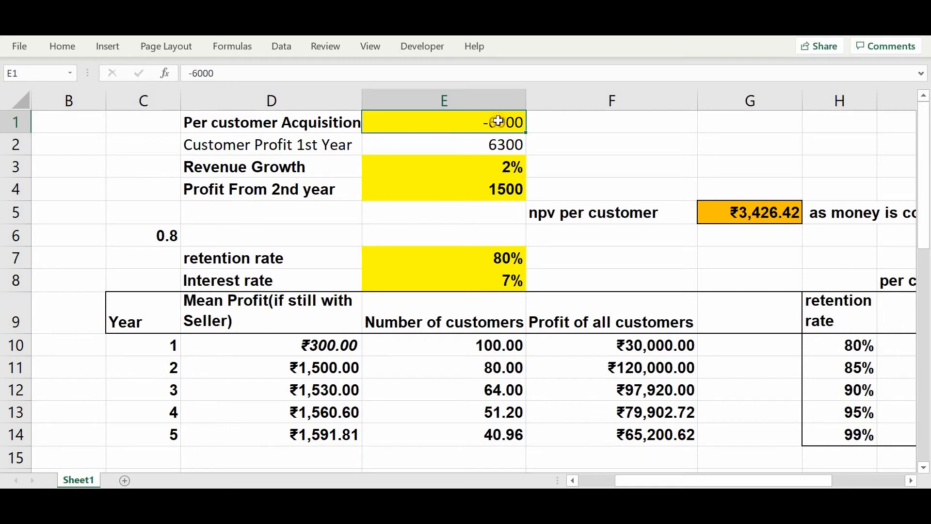
key("Delete")
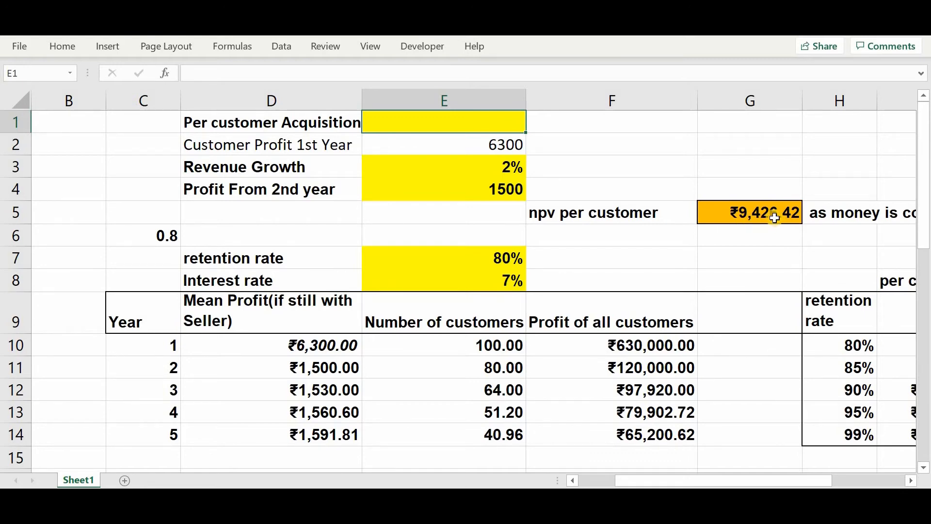
type("-")
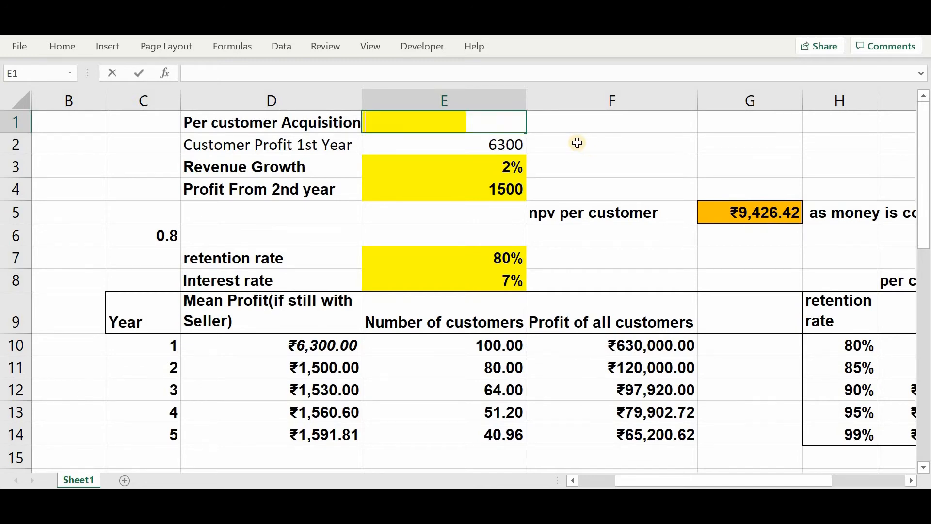
type("5000")
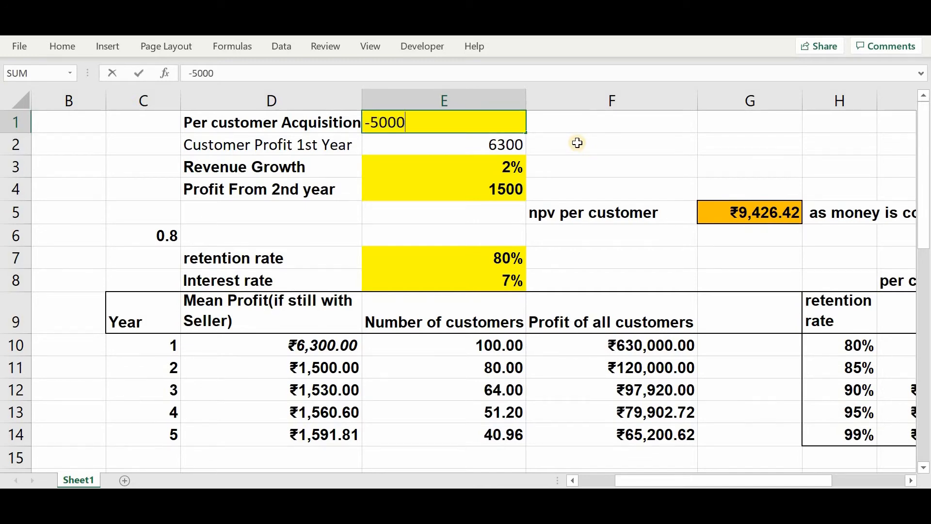
key("Return")
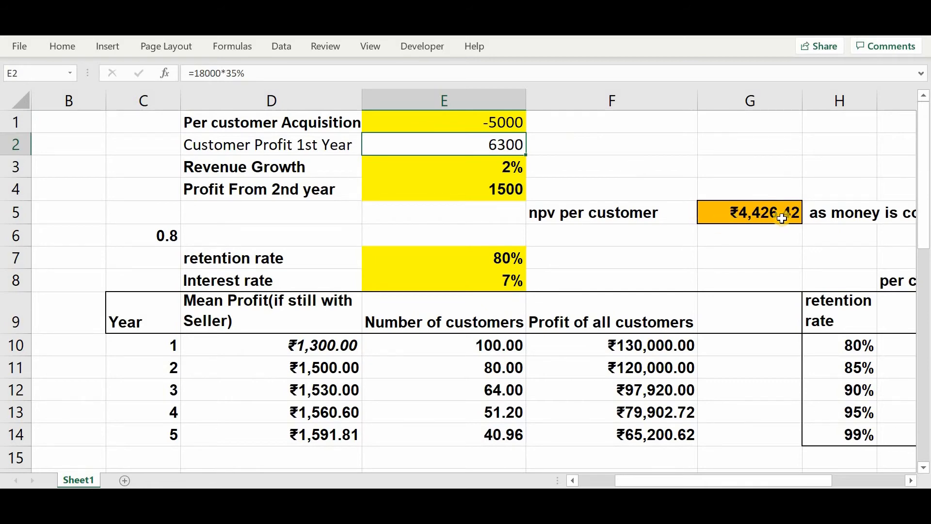
- Try an acquisition cost of -10000 in E1 and set the cost back to -5000
left_click(503, 125)
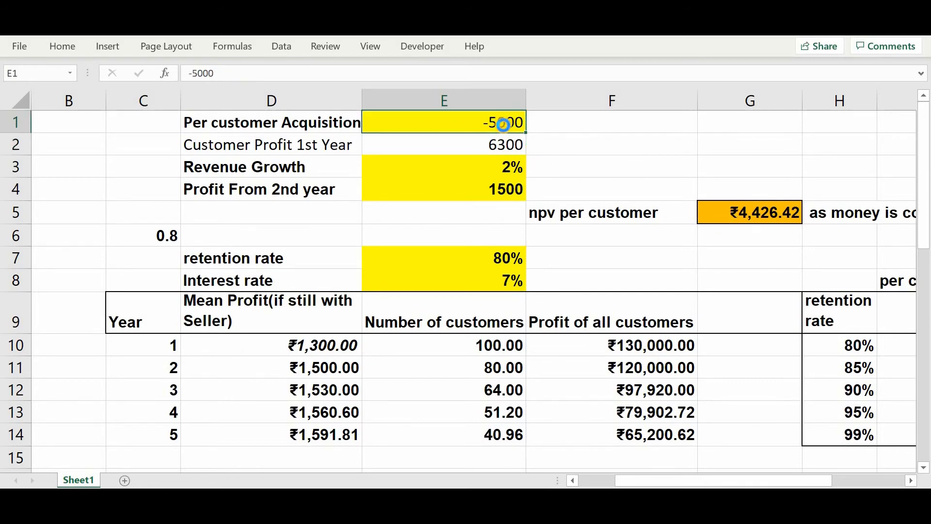
key("Delete")
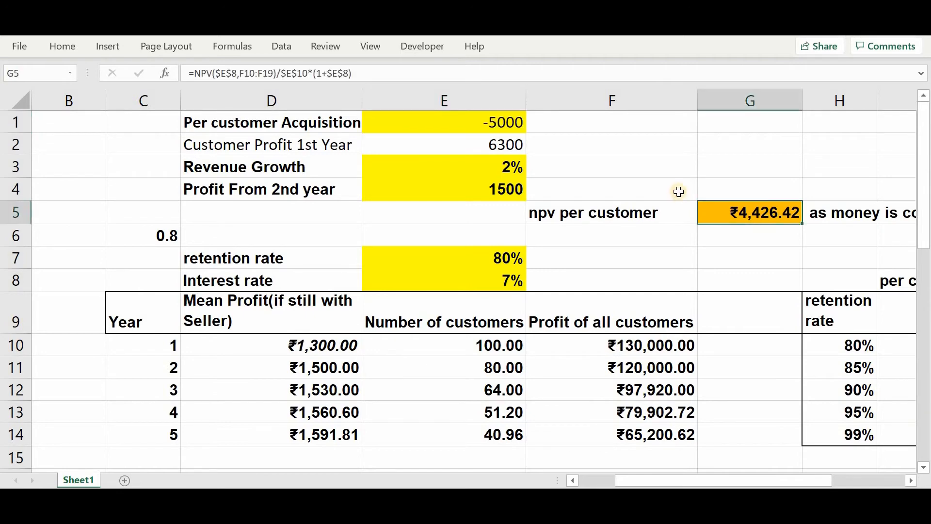
left_click(454, 120)
type("-10000")
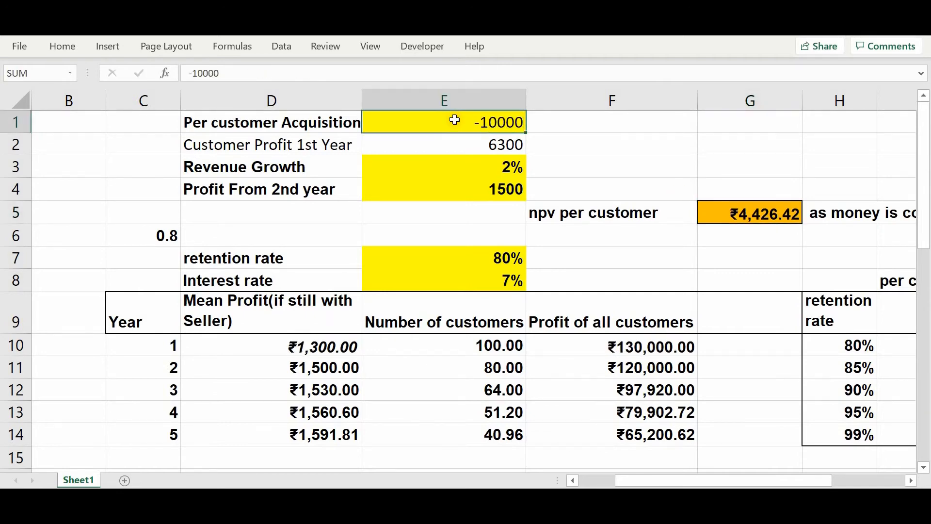
key("Return")
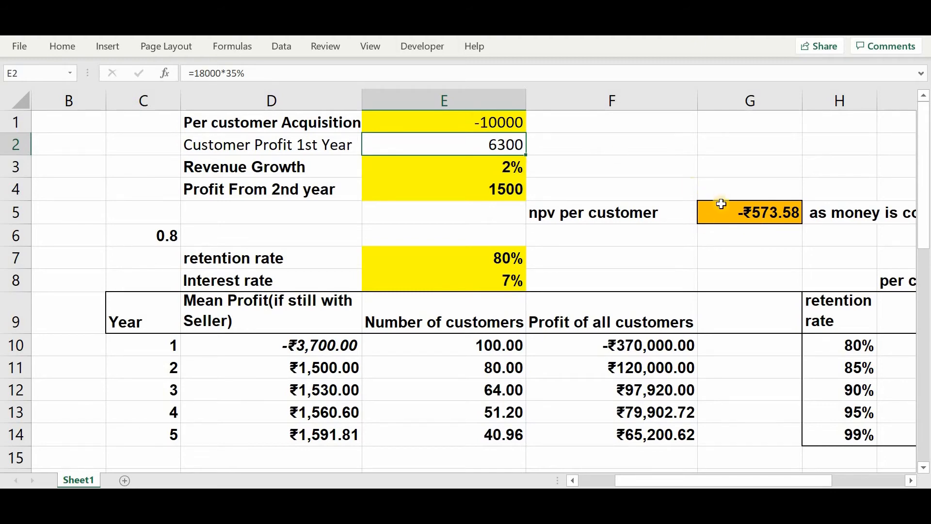
left_click(501, 124)
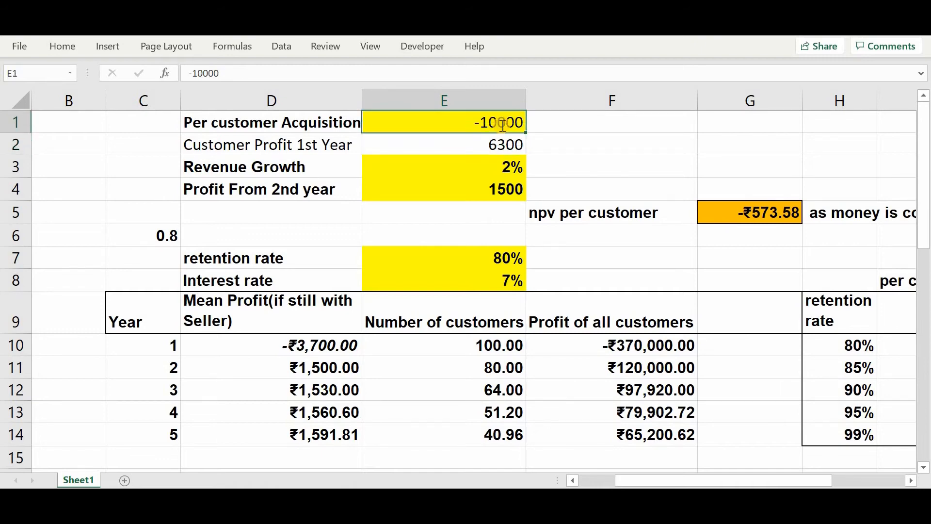
key("BackSpace")
type("-5000")
key("Return")
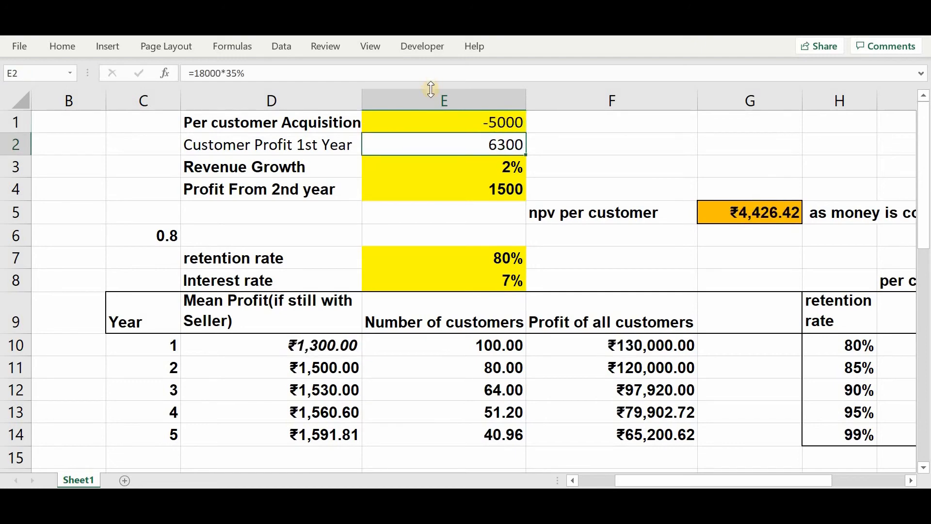
- Examine the yearly mean profit and customer count cells and the profit of all customers formulas in F10 and F11
left_click(292, 363)
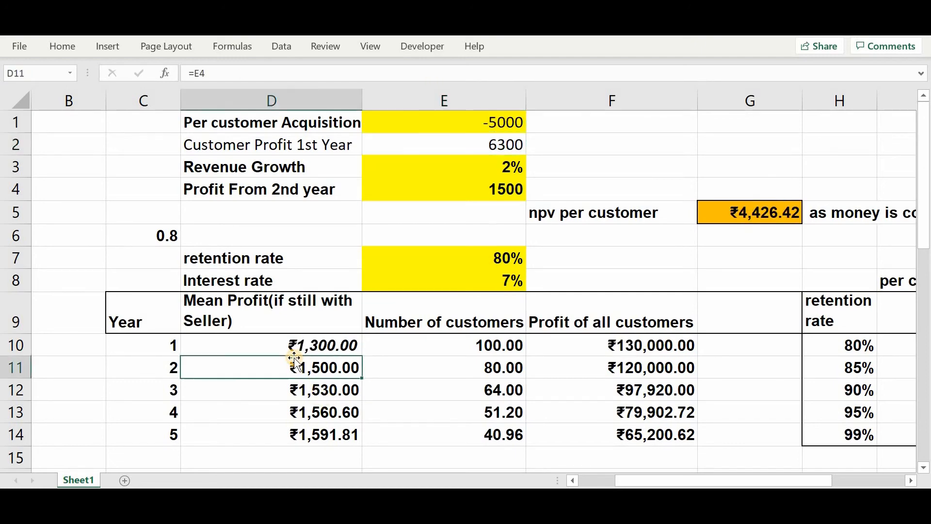
left_click(293, 349)
key("Right")
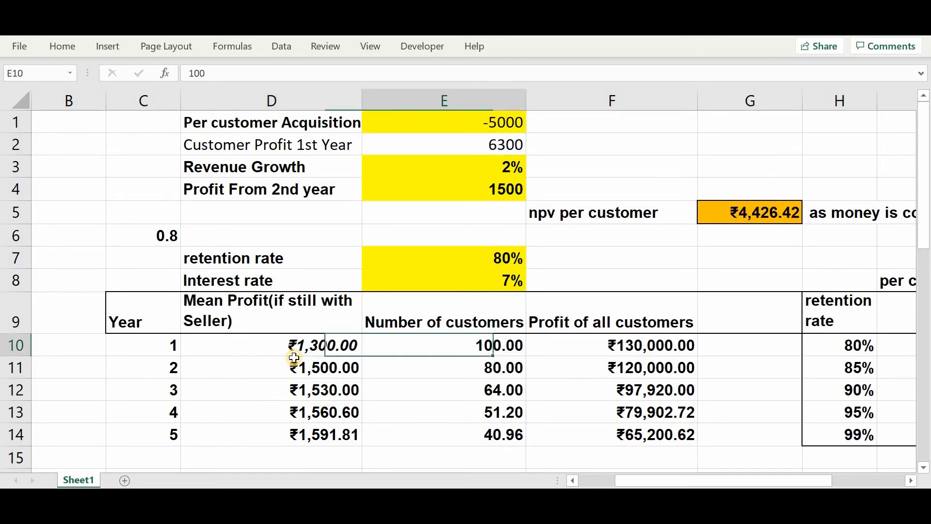
key("Right")
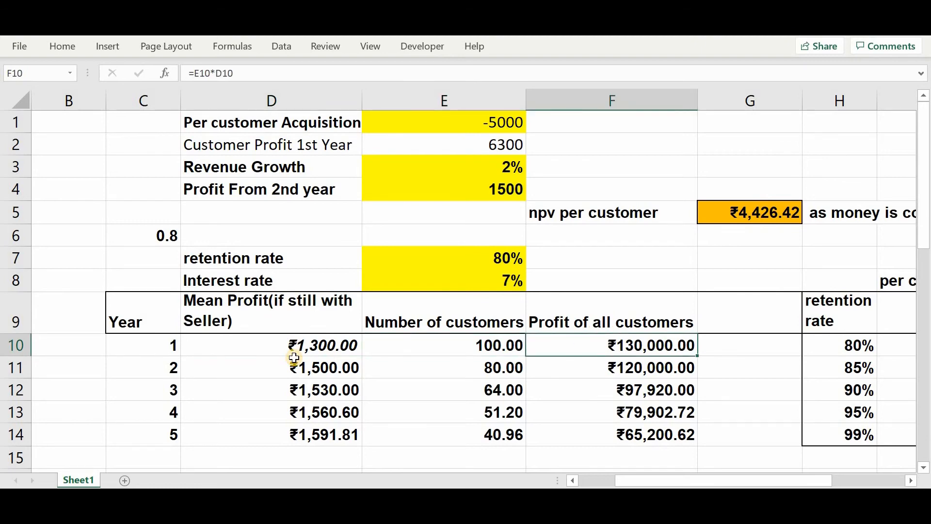
key("Down")
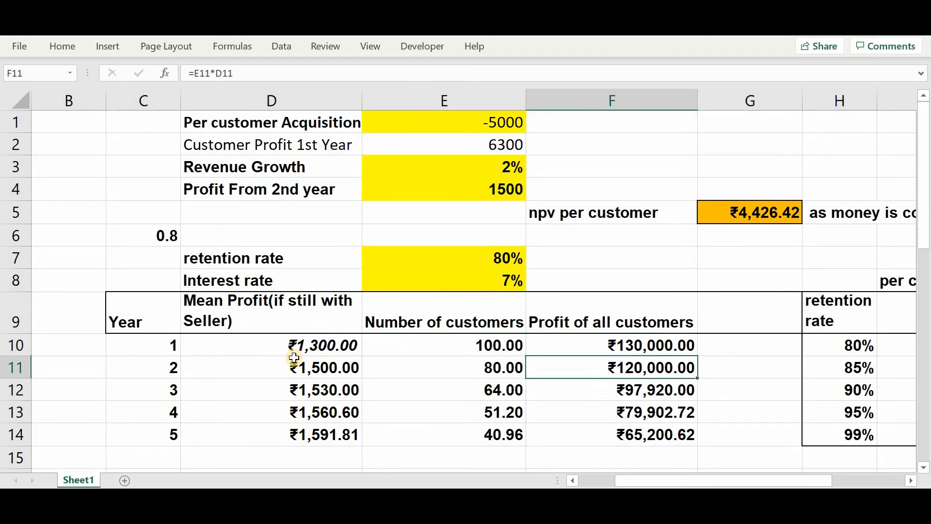
double_click(537, 364)
key("Escape")
- Inspect the link to the NPV in I9 at the head of the retention rate data table and its first rate in H10
scroll(633, 363, "right", 1)
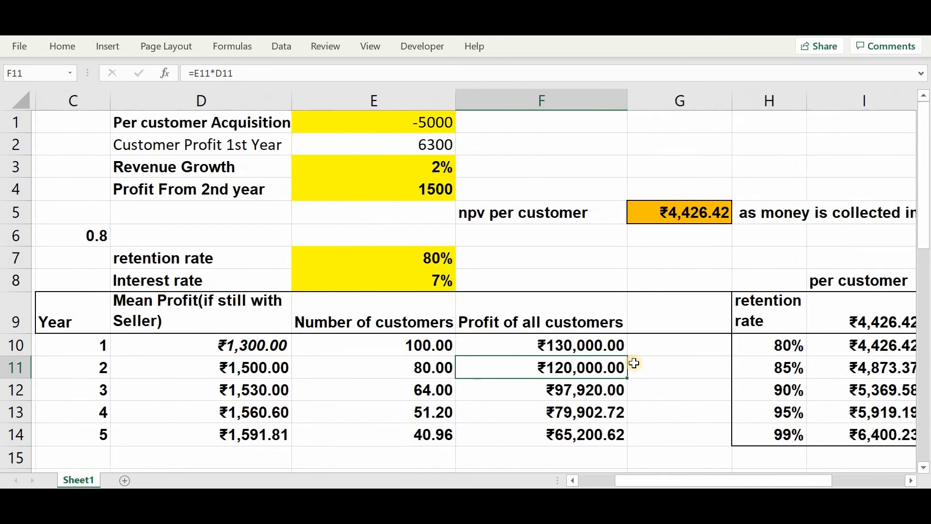
scroll(634, 362, "right", 2)
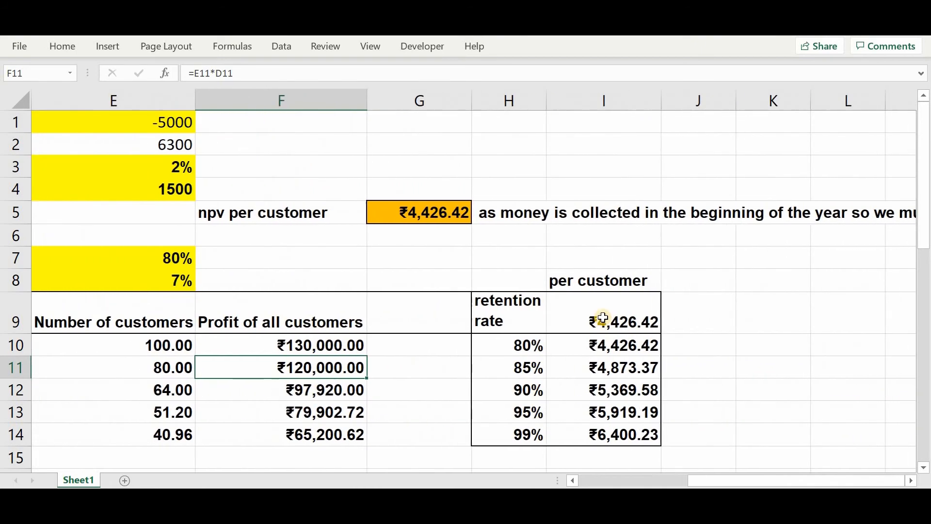
left_click(604, 318)
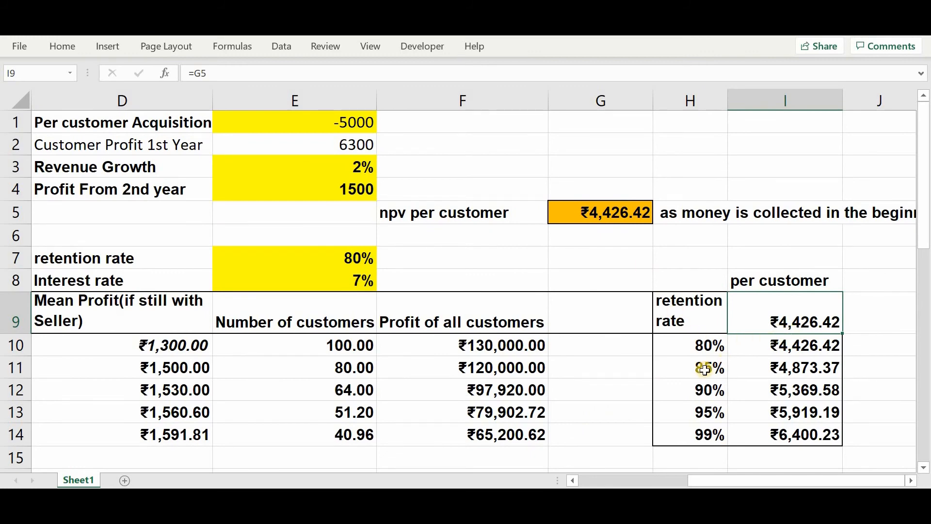
left_click(693, 351)
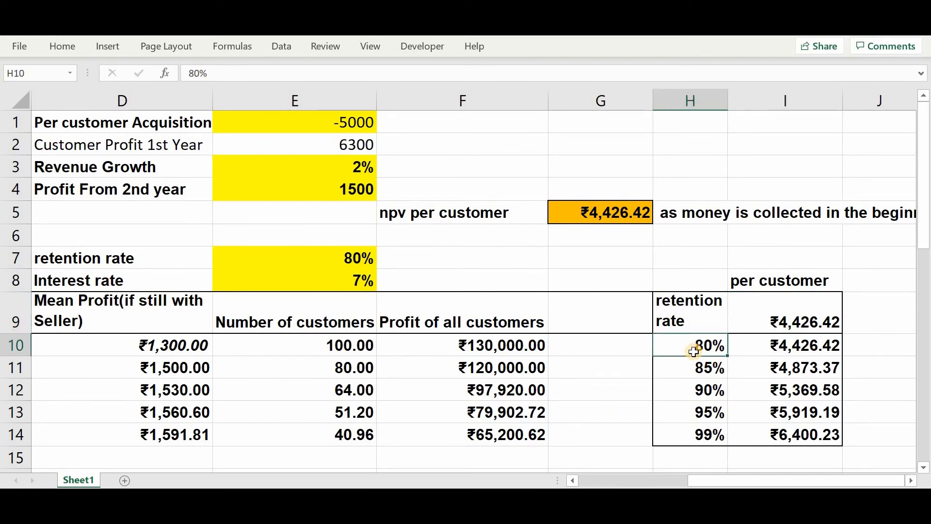
key("Right")
key("Up")
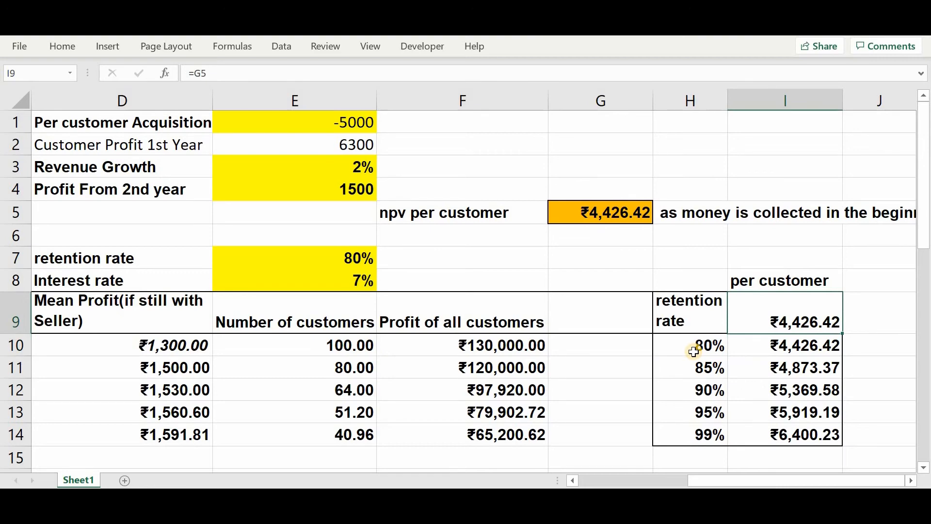
key("Down")
key("Left")
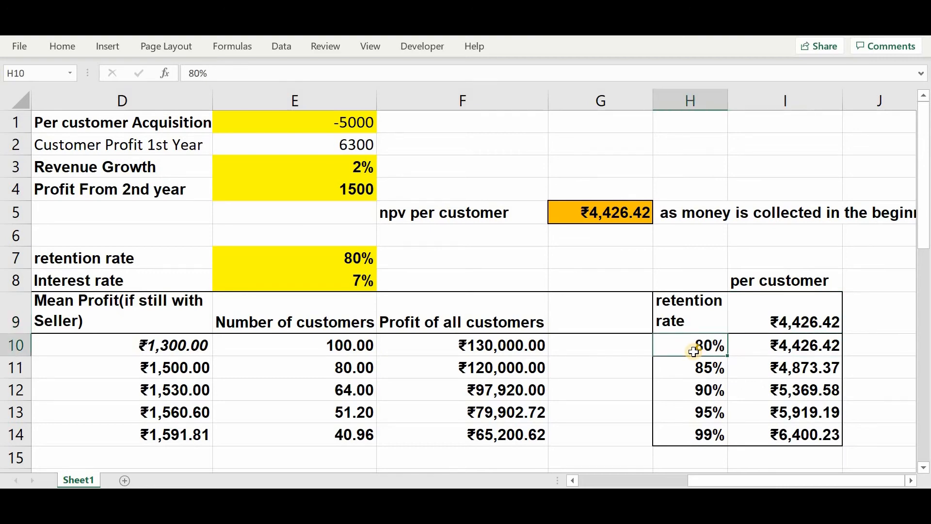
- Go through the retention rates in H11:H14 and inspect the data table formulas in I10:I14
key("Down")
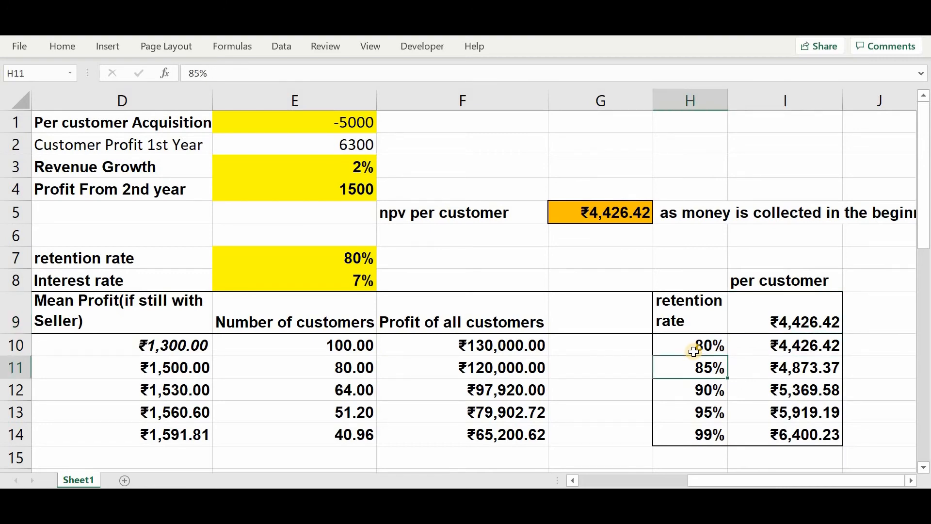
key("Down")
key("Down")
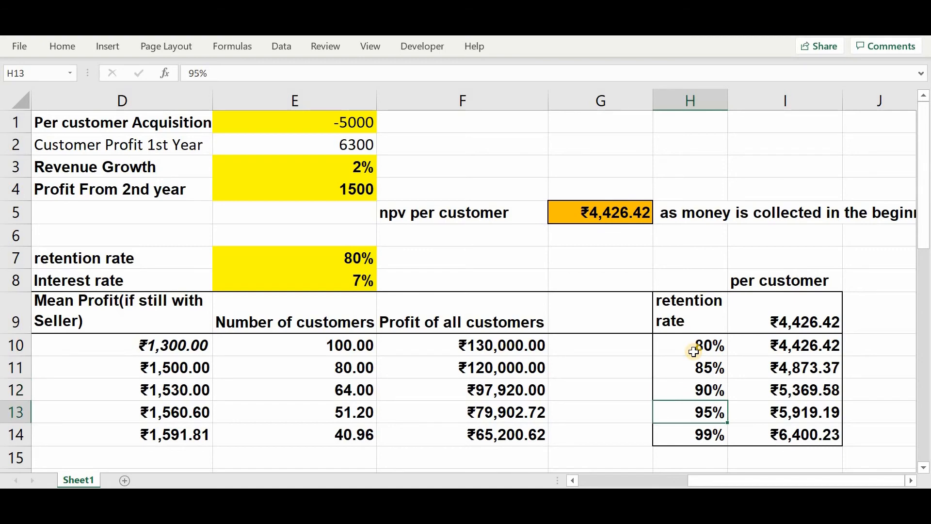
key("Down")
key("Right")
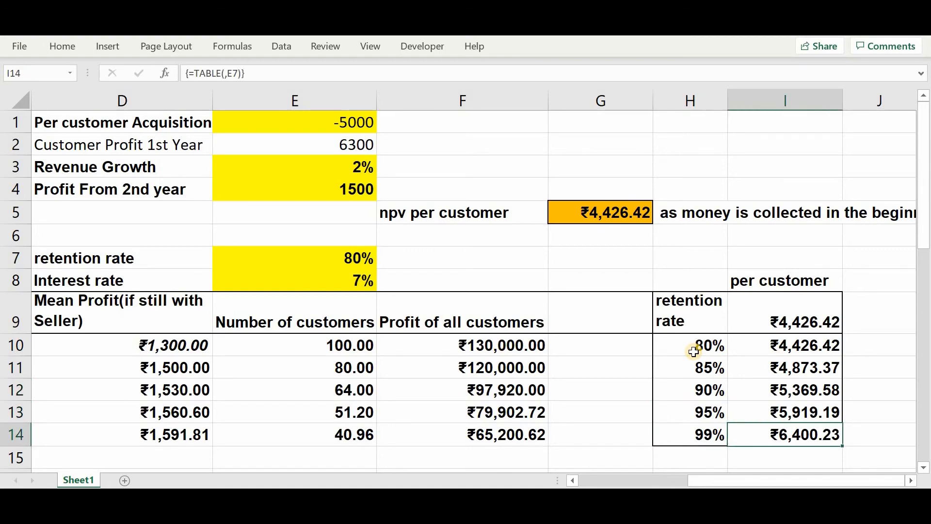
key("Up")
key("Up")
key("Up")
key("Up")
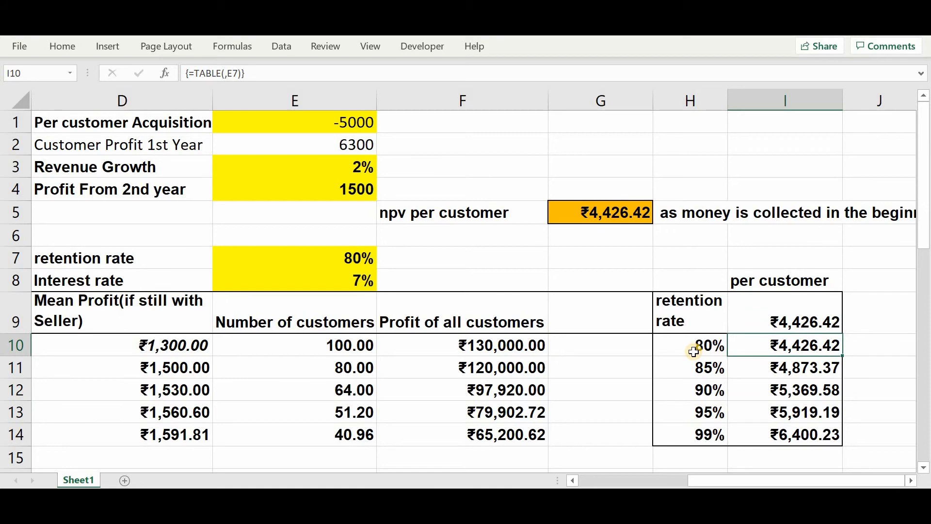
- Compare the retention rates in H11:H14 with the per customer values in I11:I14 and the NPV formula in G5
left_click(698, 433)
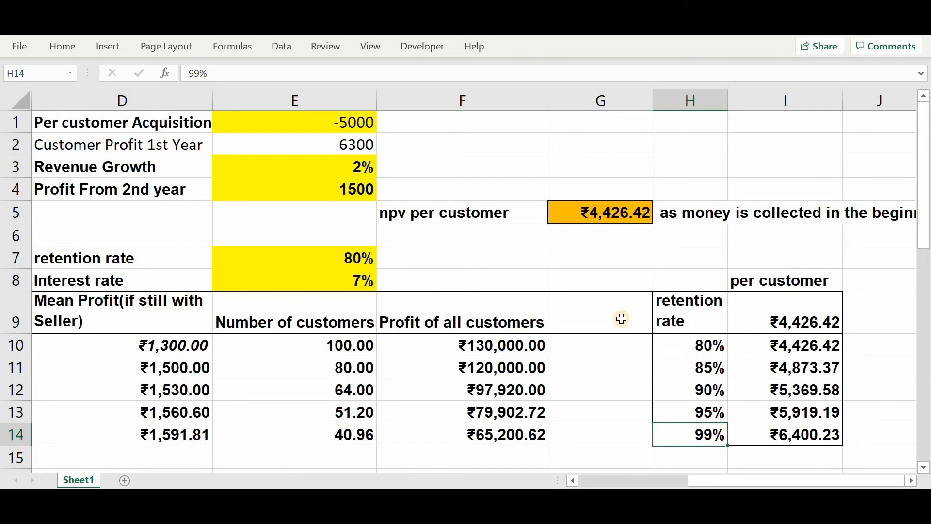
left_click(707, 347)
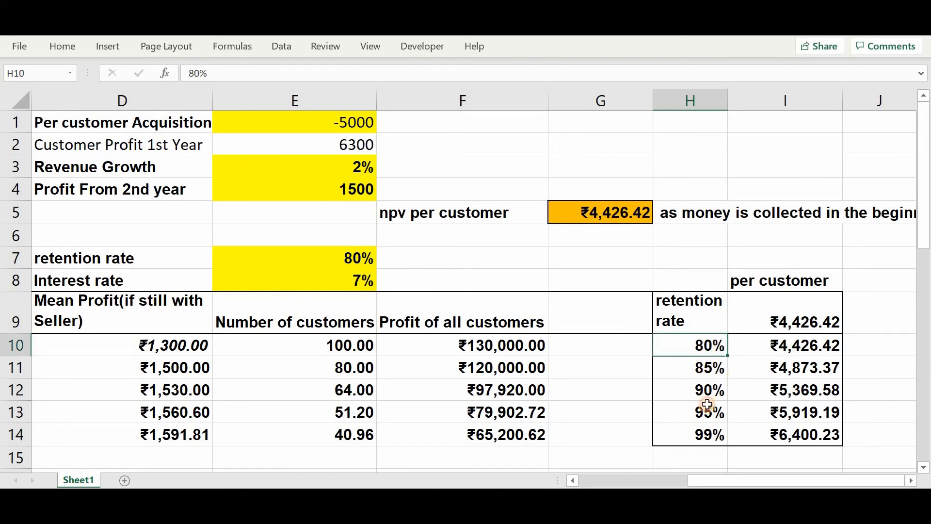
left_click(706, 404, "shift")
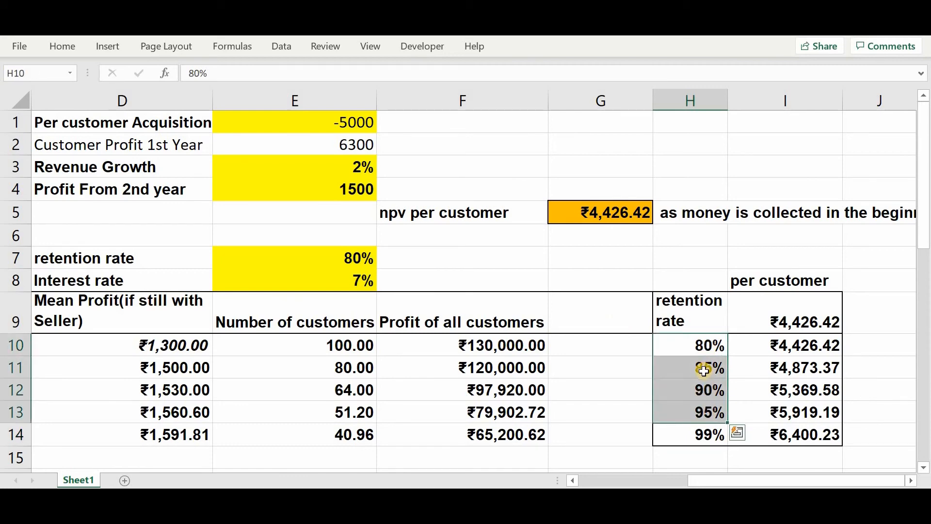
left_click_drag(704, 371, 707, 434)
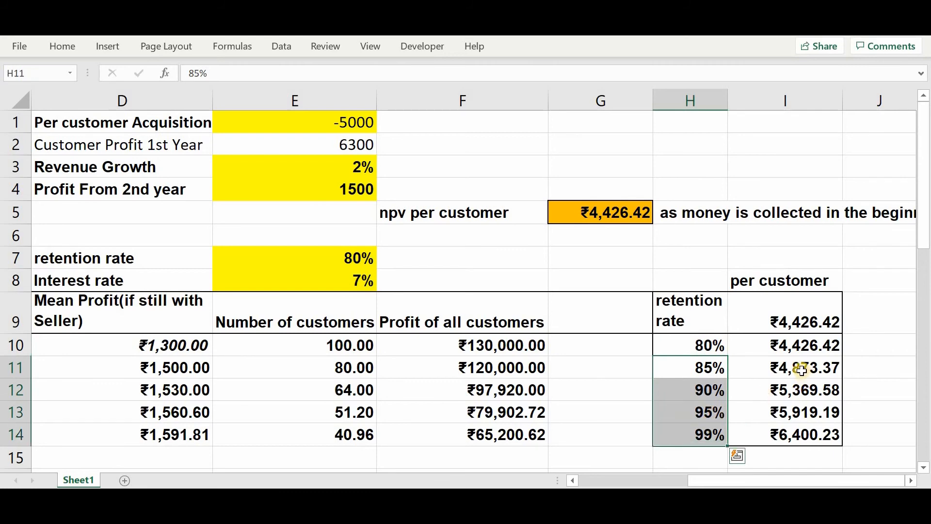
left_click_drag(801, 370, 803, 429)
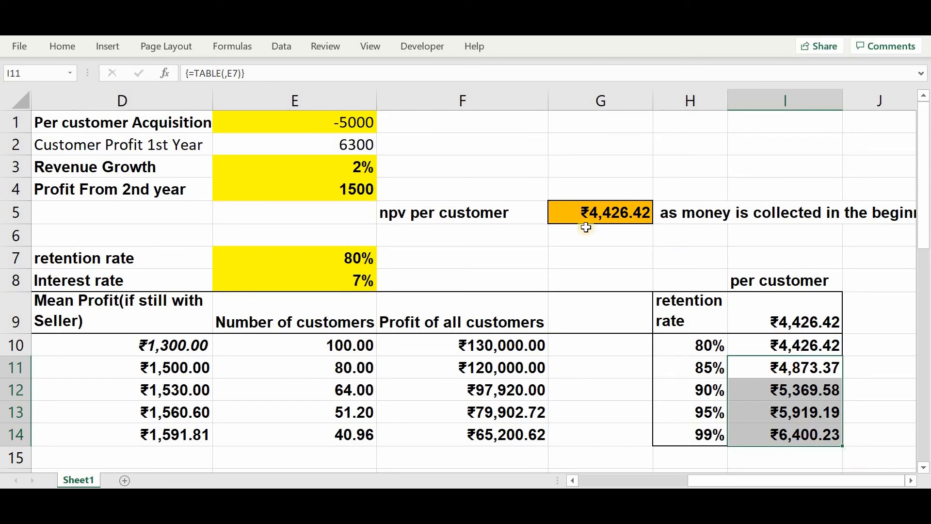
left_click(571, 214)
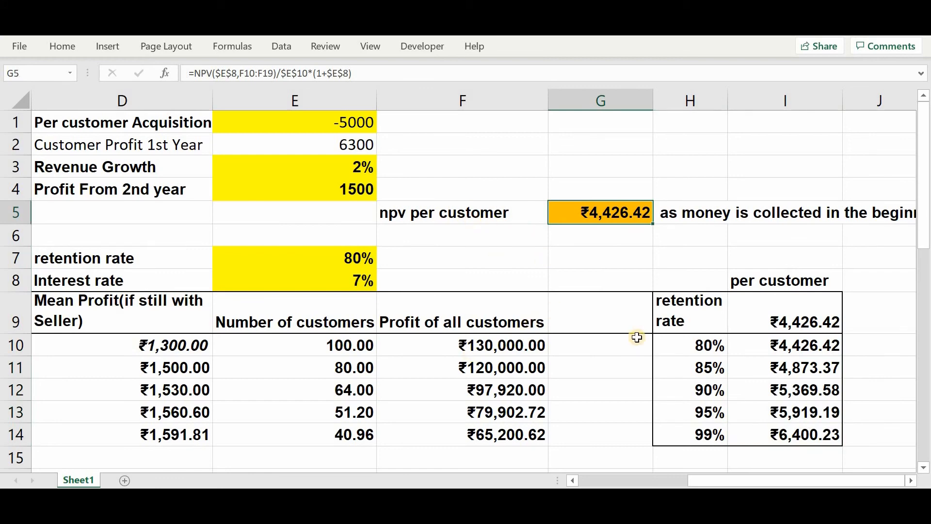
- Set the retention rate in E7 to 95% and compare the NPV per customer with the table's 95% row
left_click(699, 412)
left_click(327, 258)
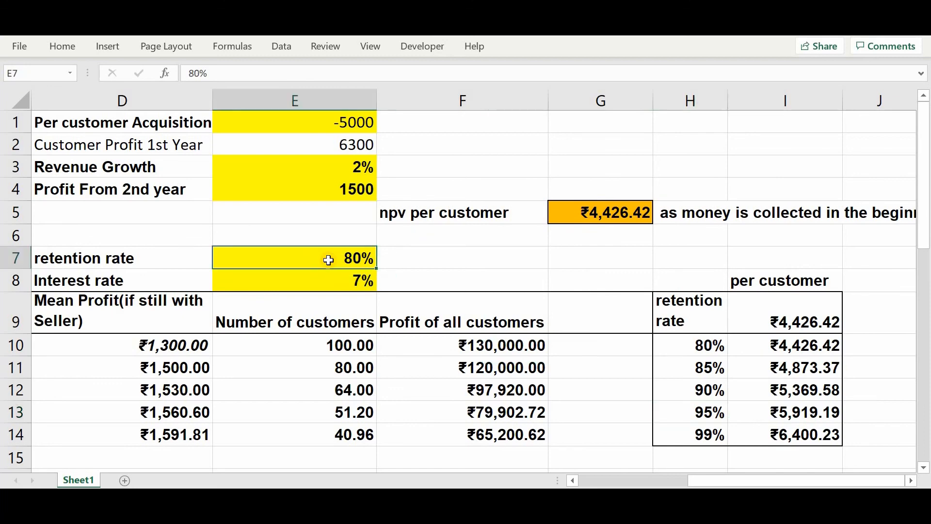
type("95")
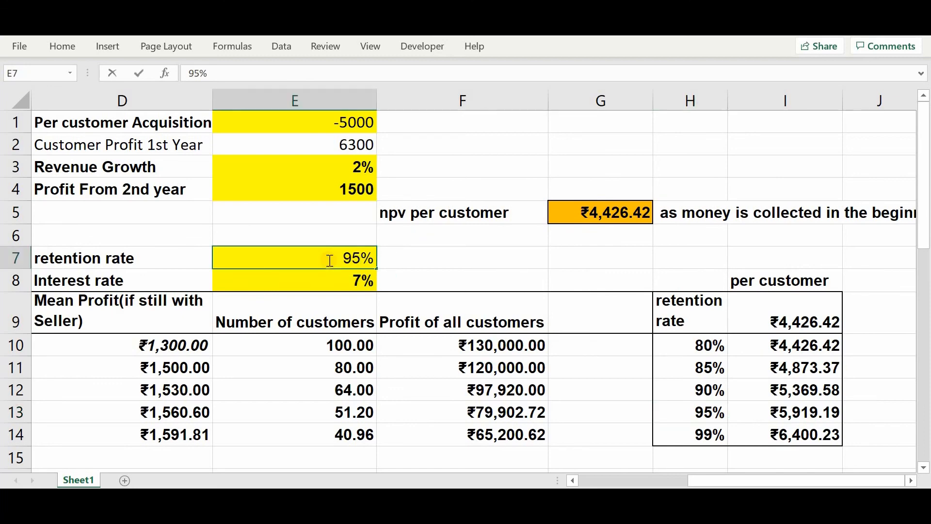
key("Return")
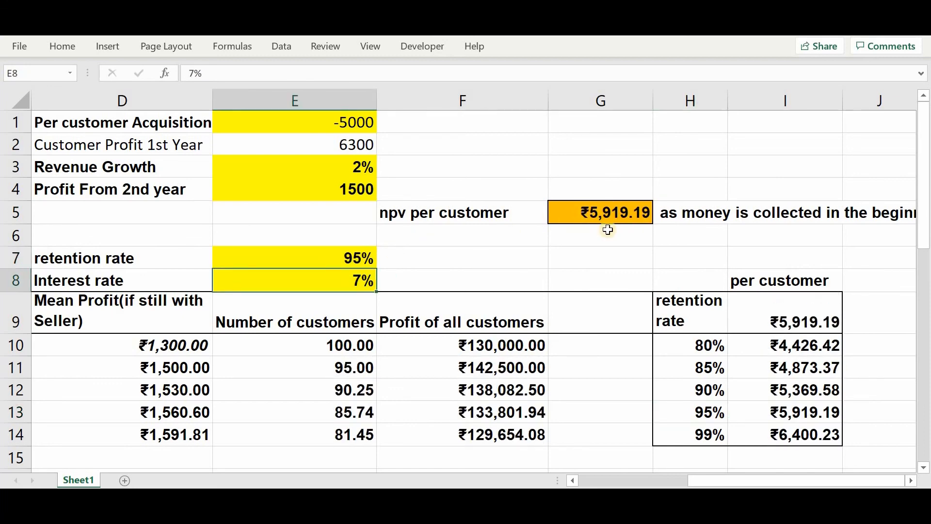
left_click_drag(775, 410, 706, 410)
- Set the retention rate in E7 to 99%
left_click(328, 262)
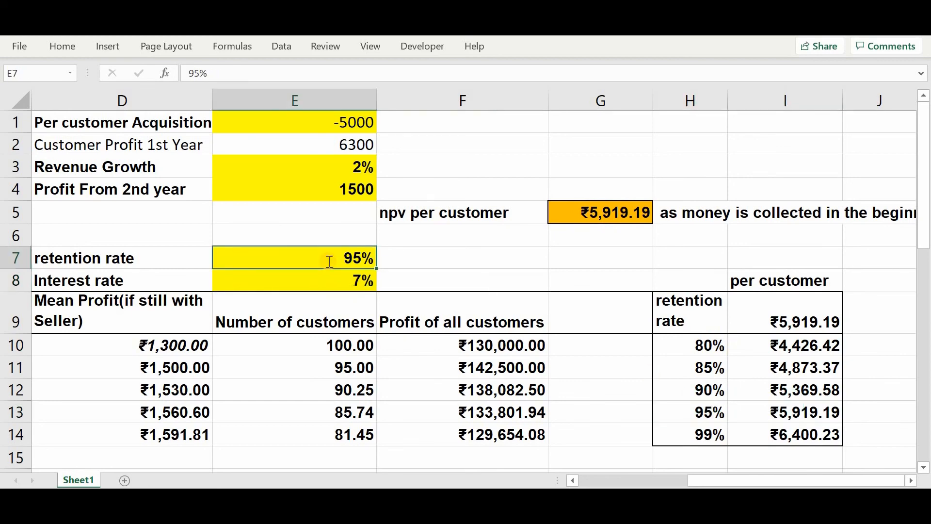
type("99")
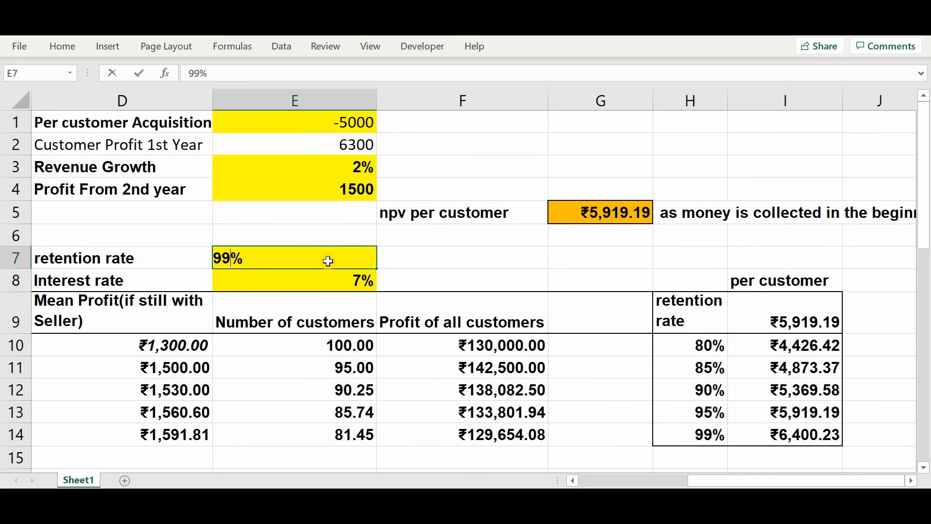
key("Return")
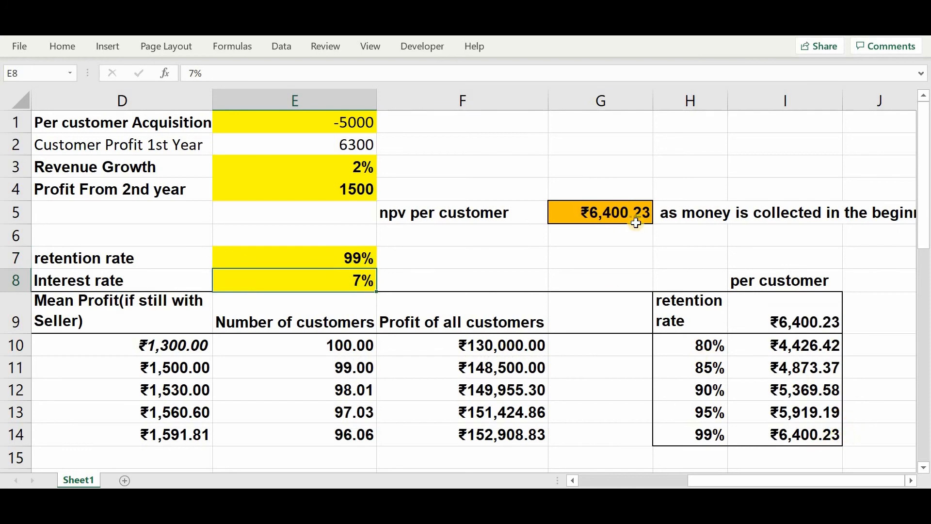